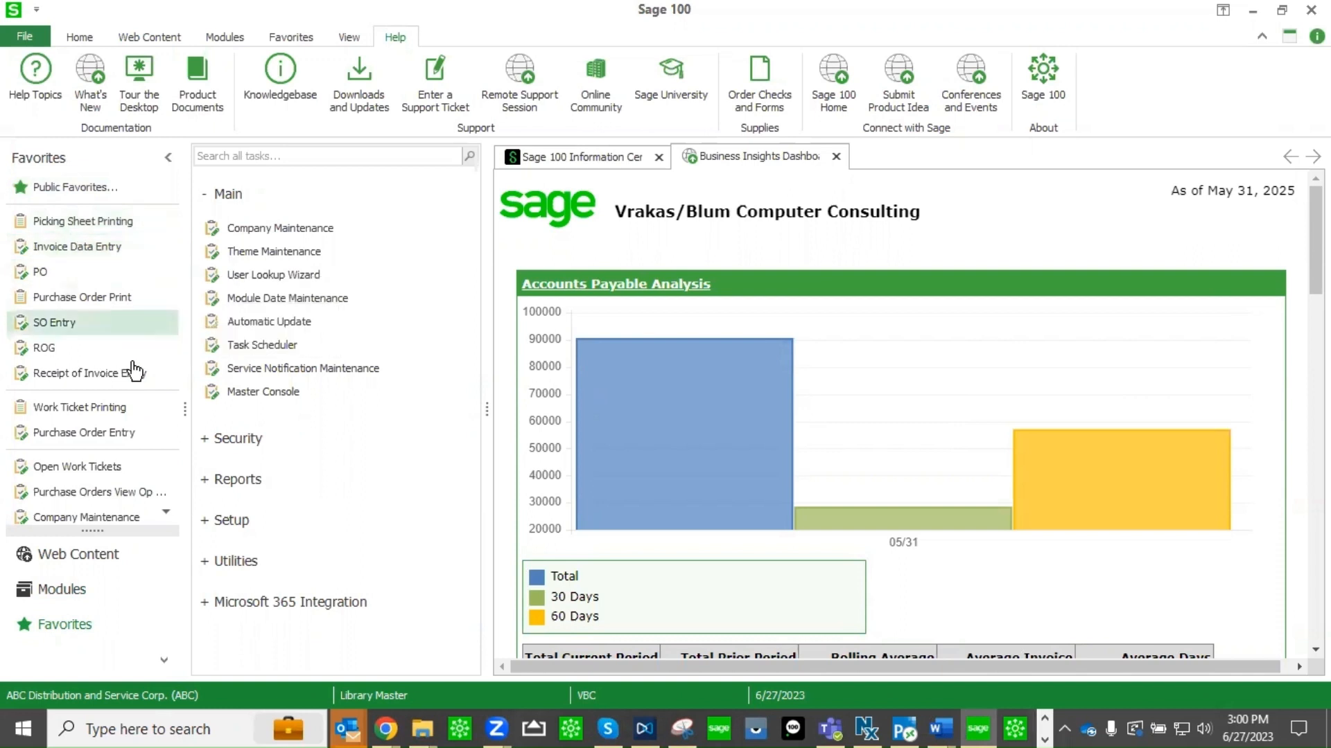
Step: Add the Company Maintenance task to the Public Favorites list
left_click(72, 202)
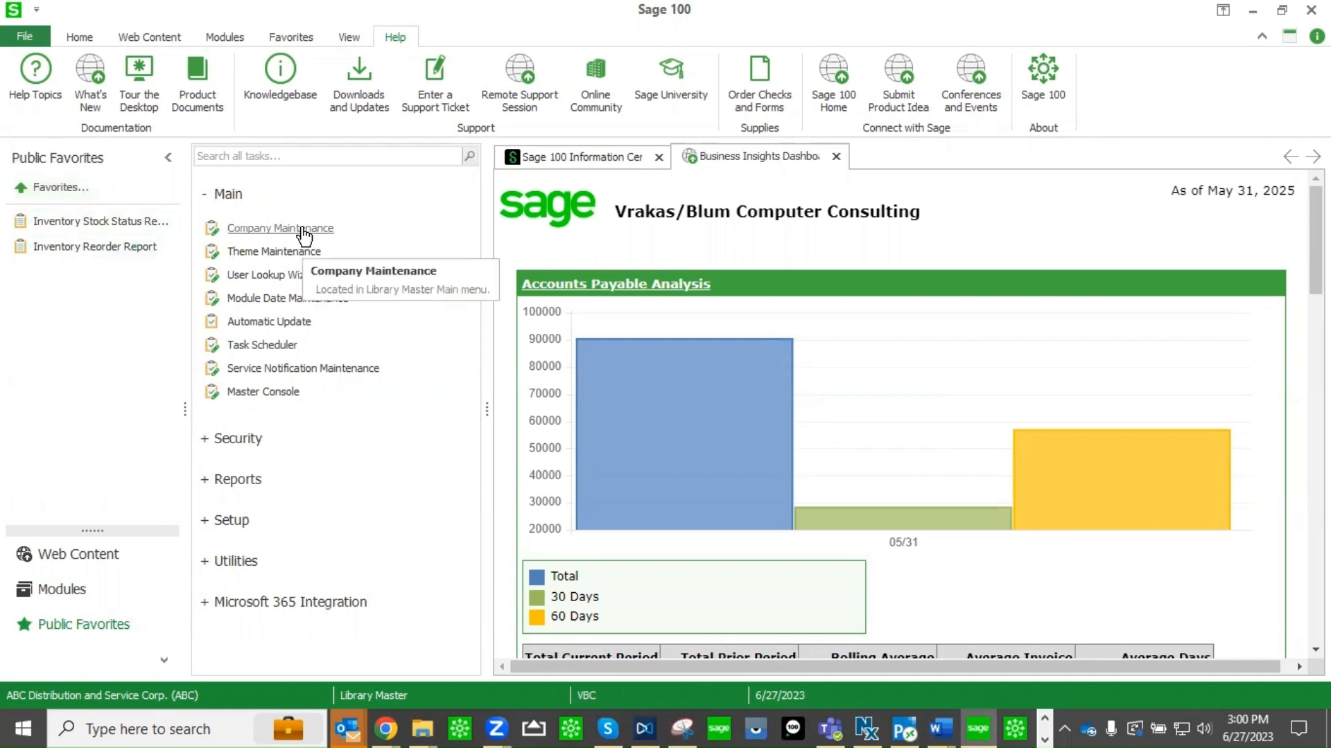
left_click_drag(302, 236, 143, 347)
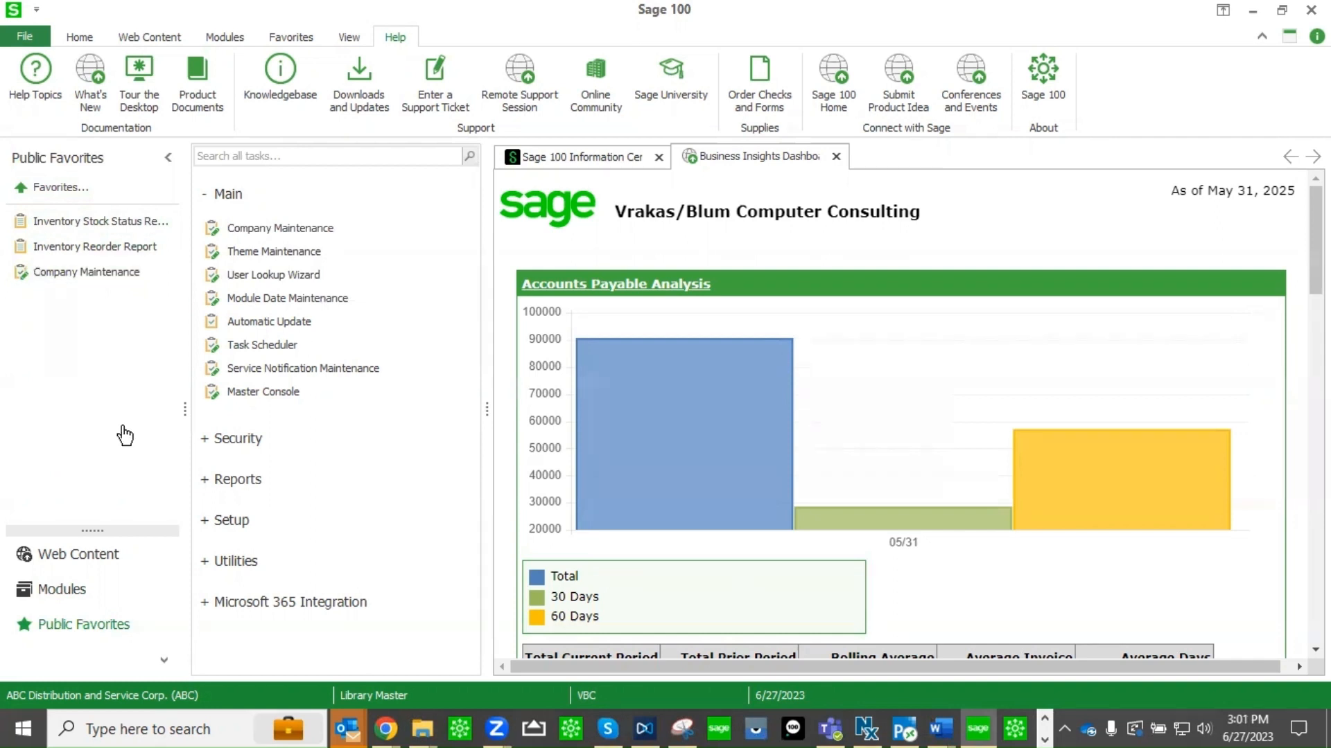
Step: Load company ABC in Company Maintenance, review its preferences including the inactive-record lookup options, and close the window
left_click(61, 590)
left_click(308, 235)
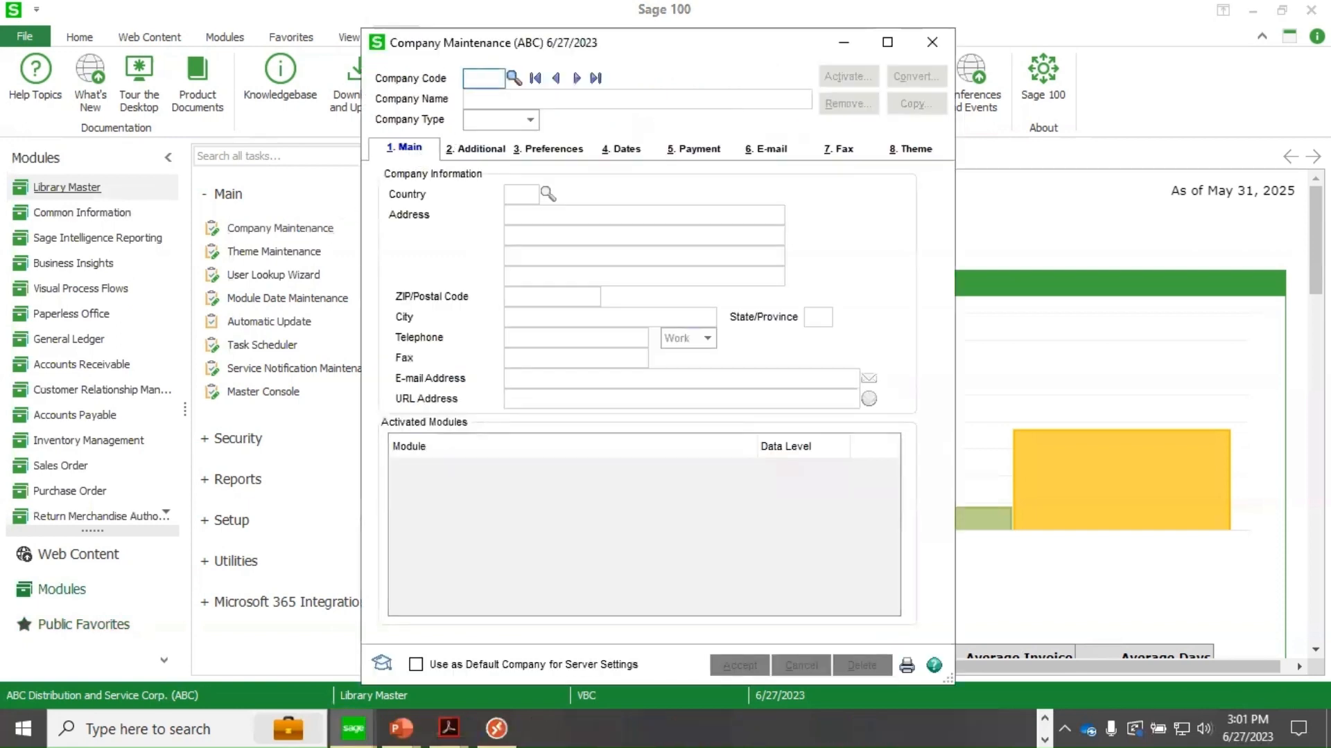
type("ABC")
key("Tab")
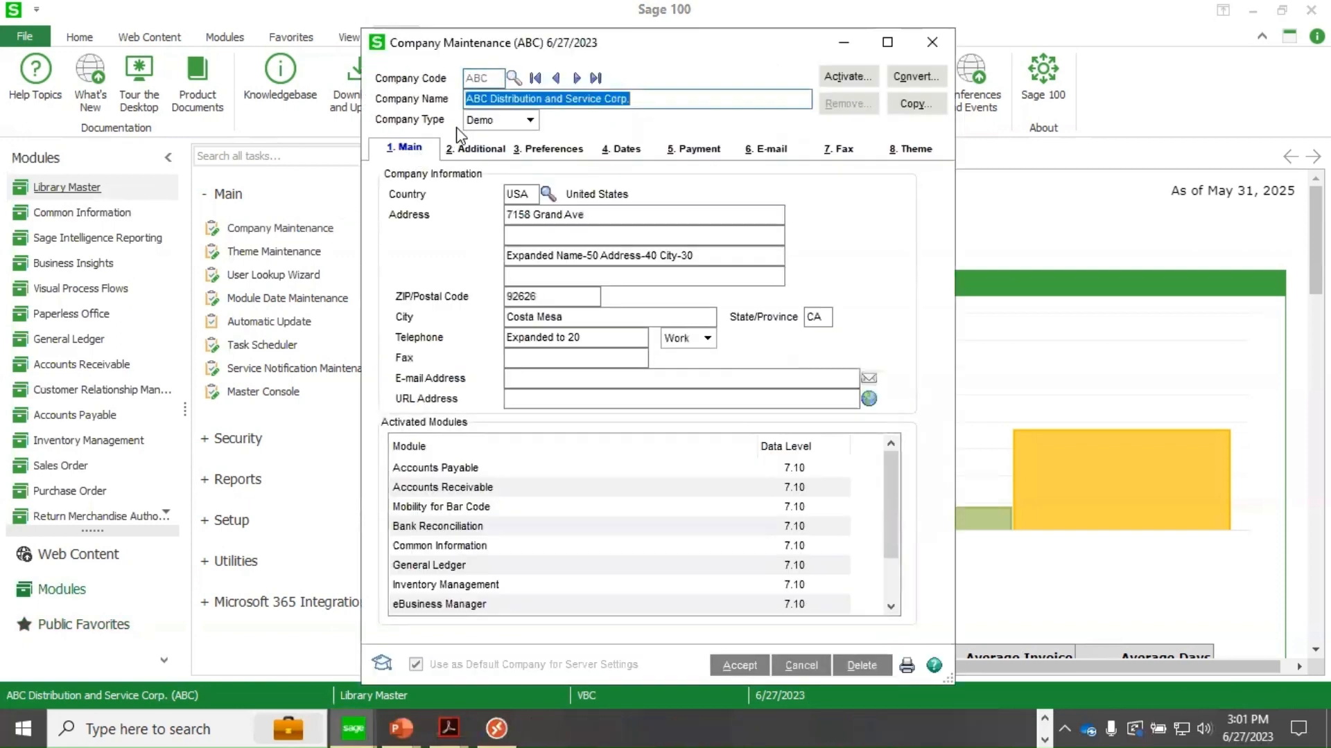
left_click(550, 151)
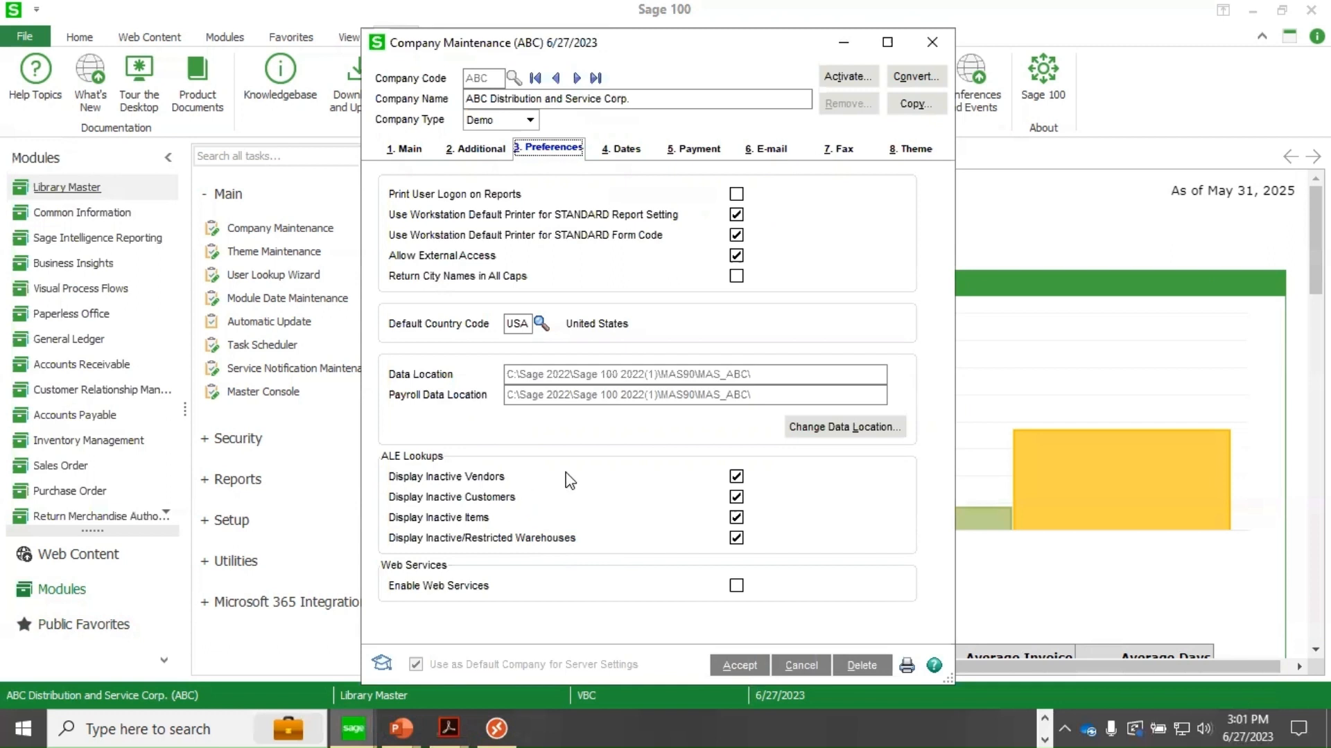
left_click(939, 50)
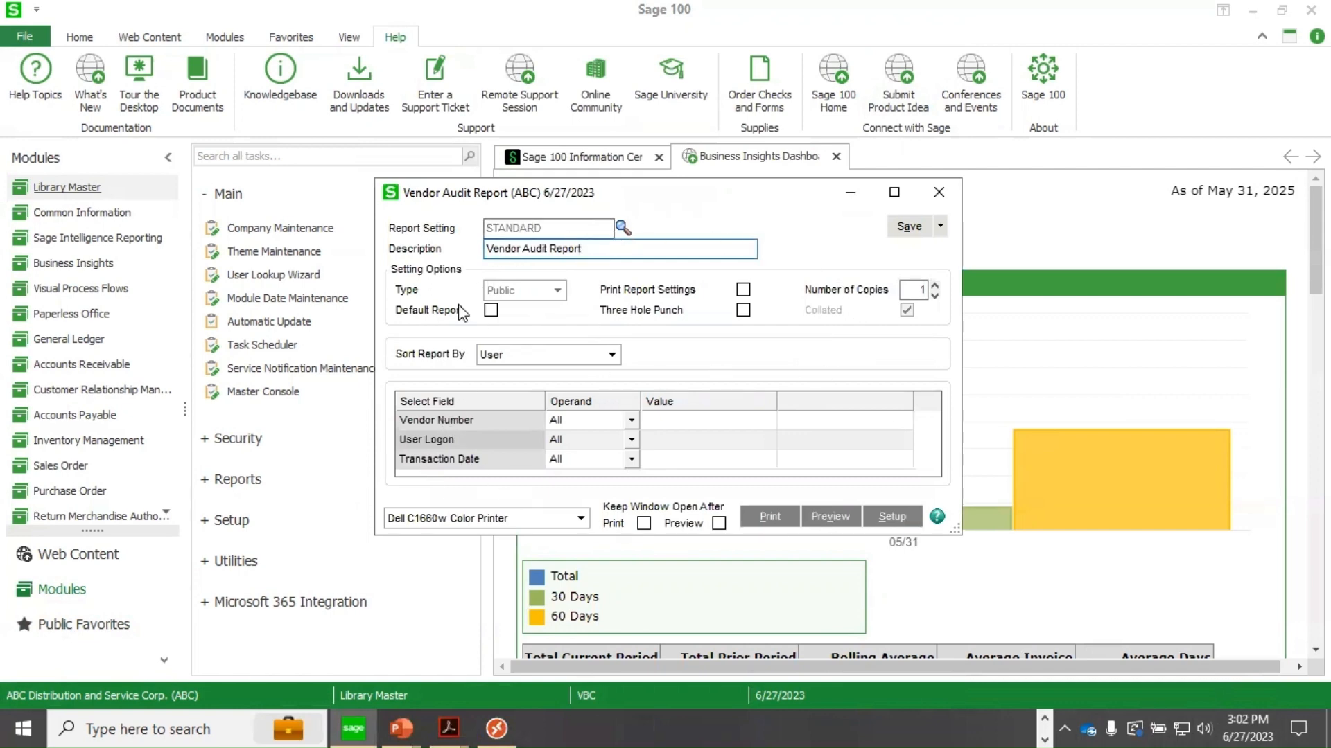
Step: Set the Transaction Date selection of the Vendor Audit Report to 7/31/2023
left_click(691, 460)
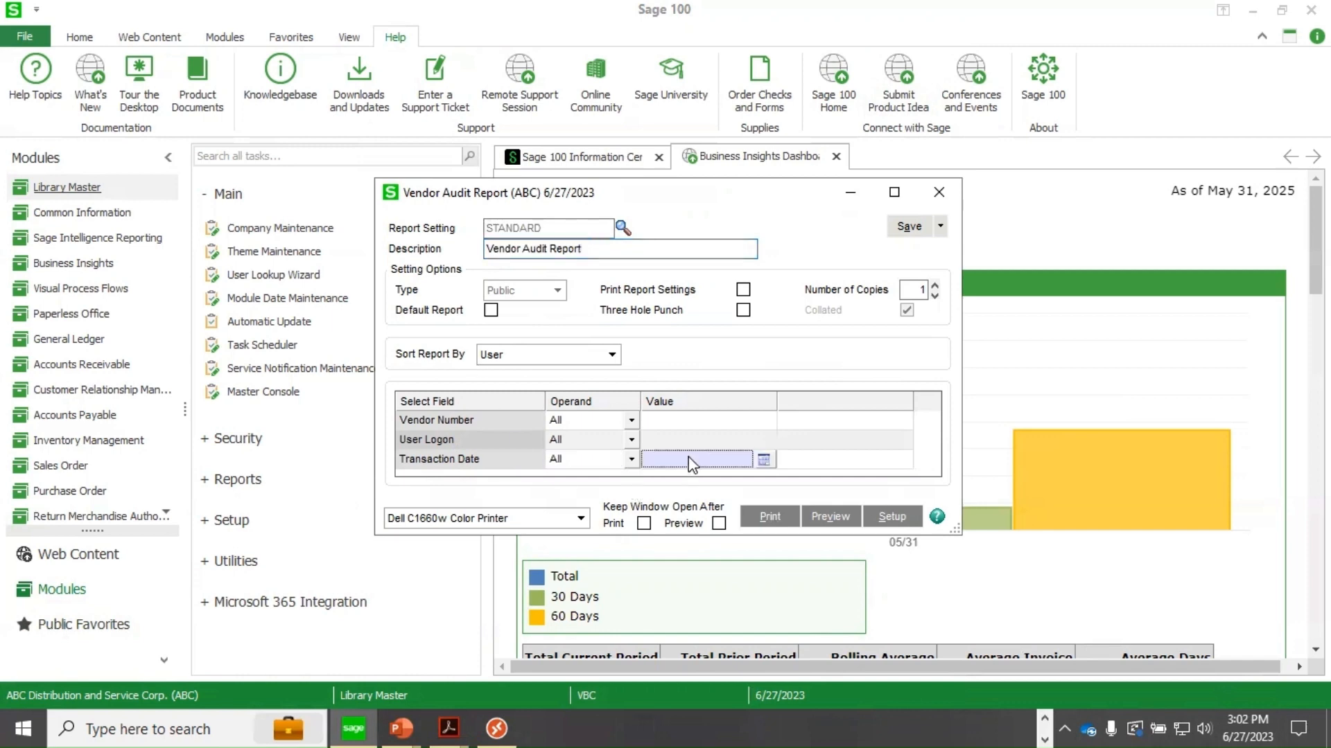
type("7/31")
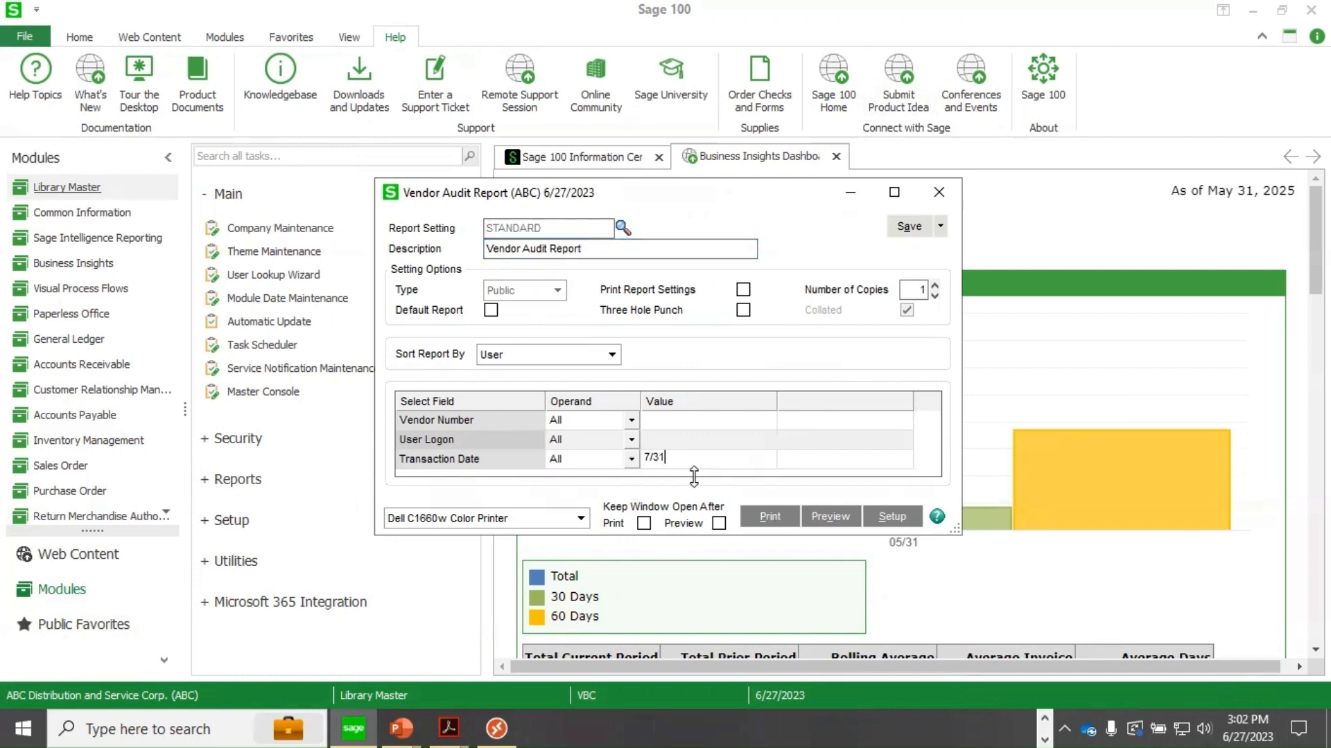
type("/2023")
Step: Save the report selections as a new public report setting called JULY REPORT with its date selections kept
left_click(941, 227)
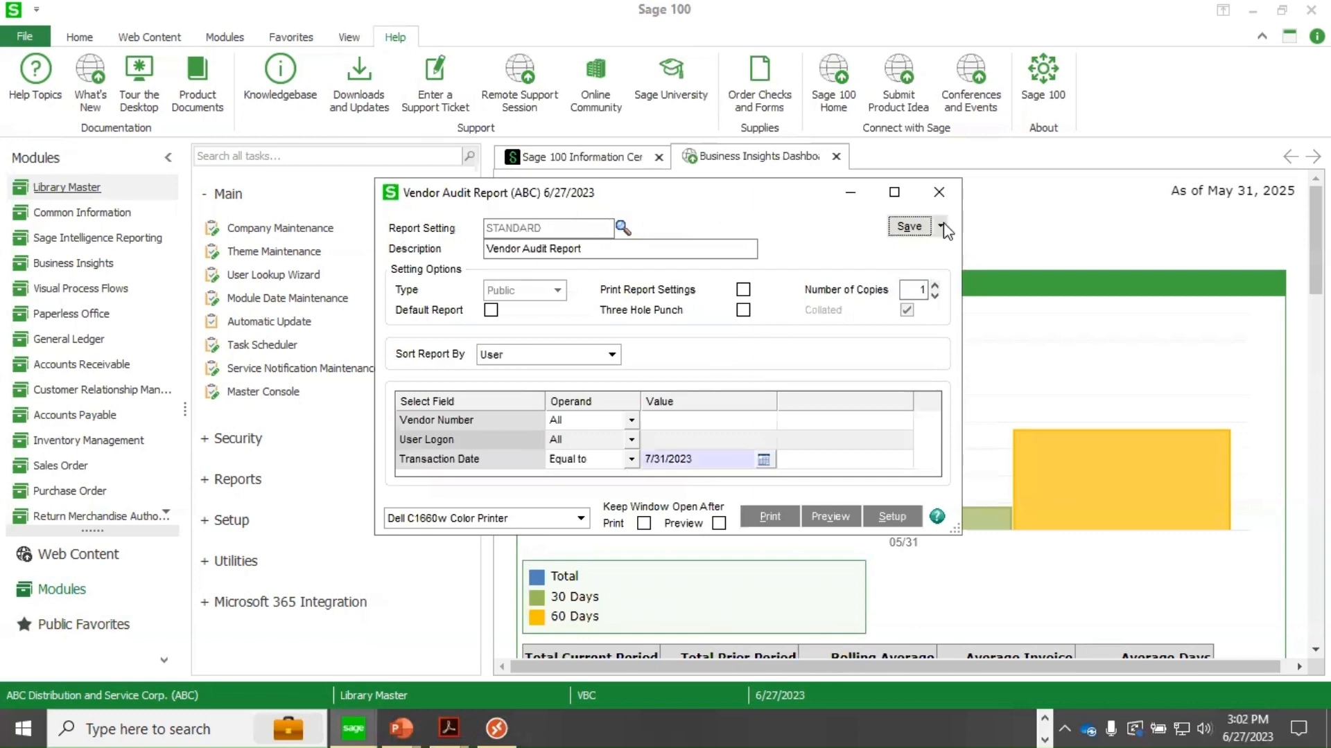
left_click(927, 269)
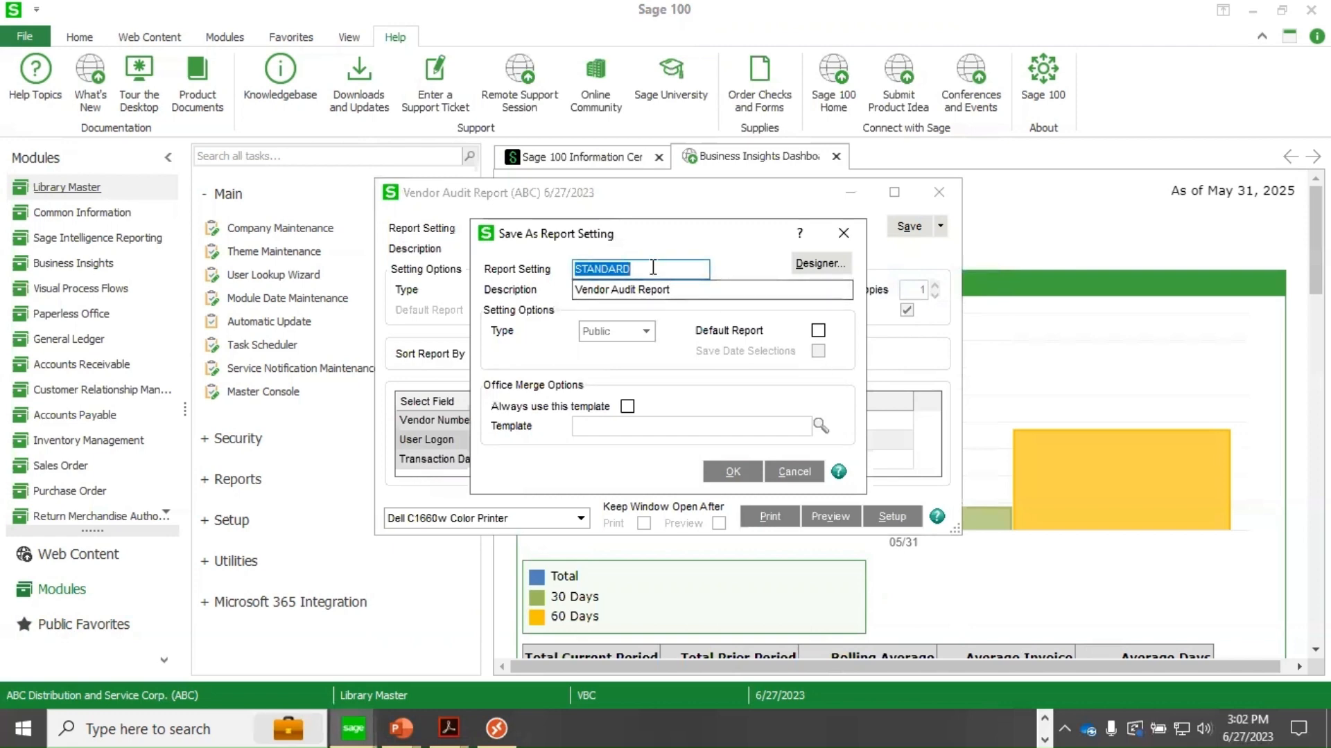
type("JULY RE")
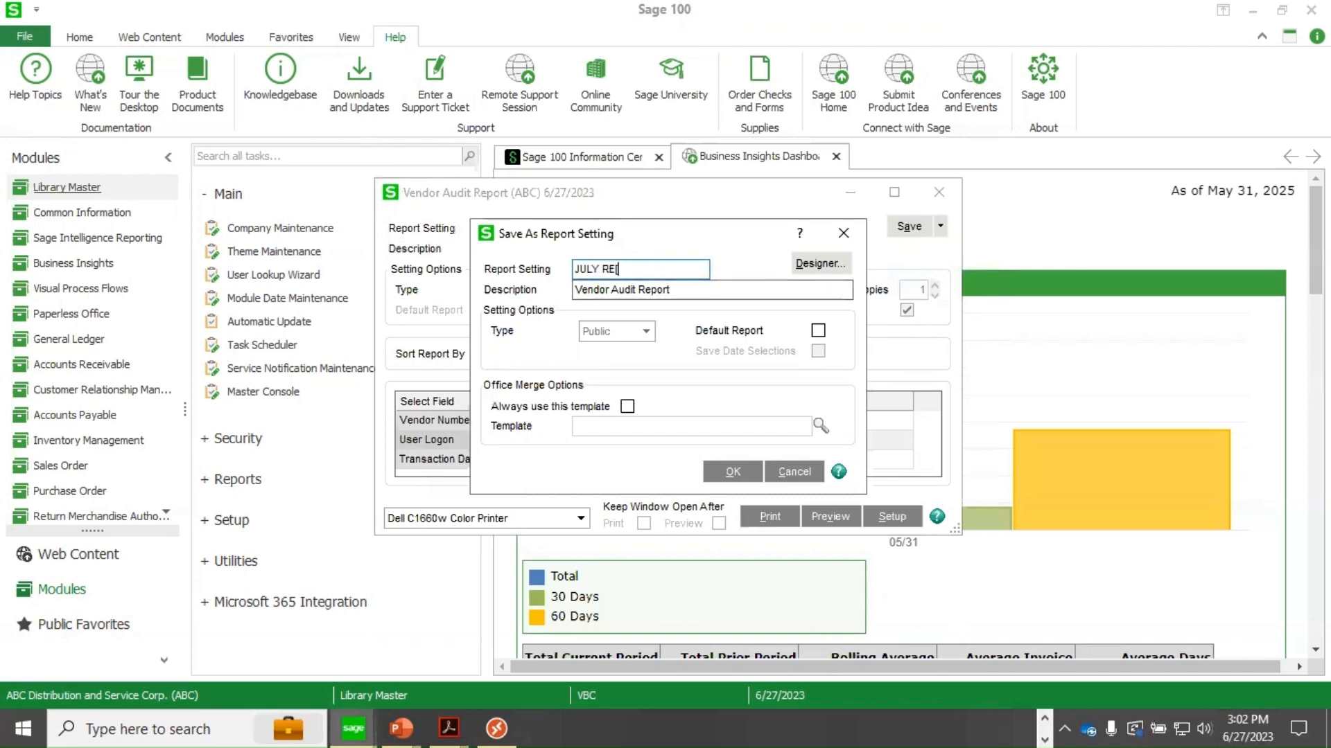
type("PORT")
key("Tab")
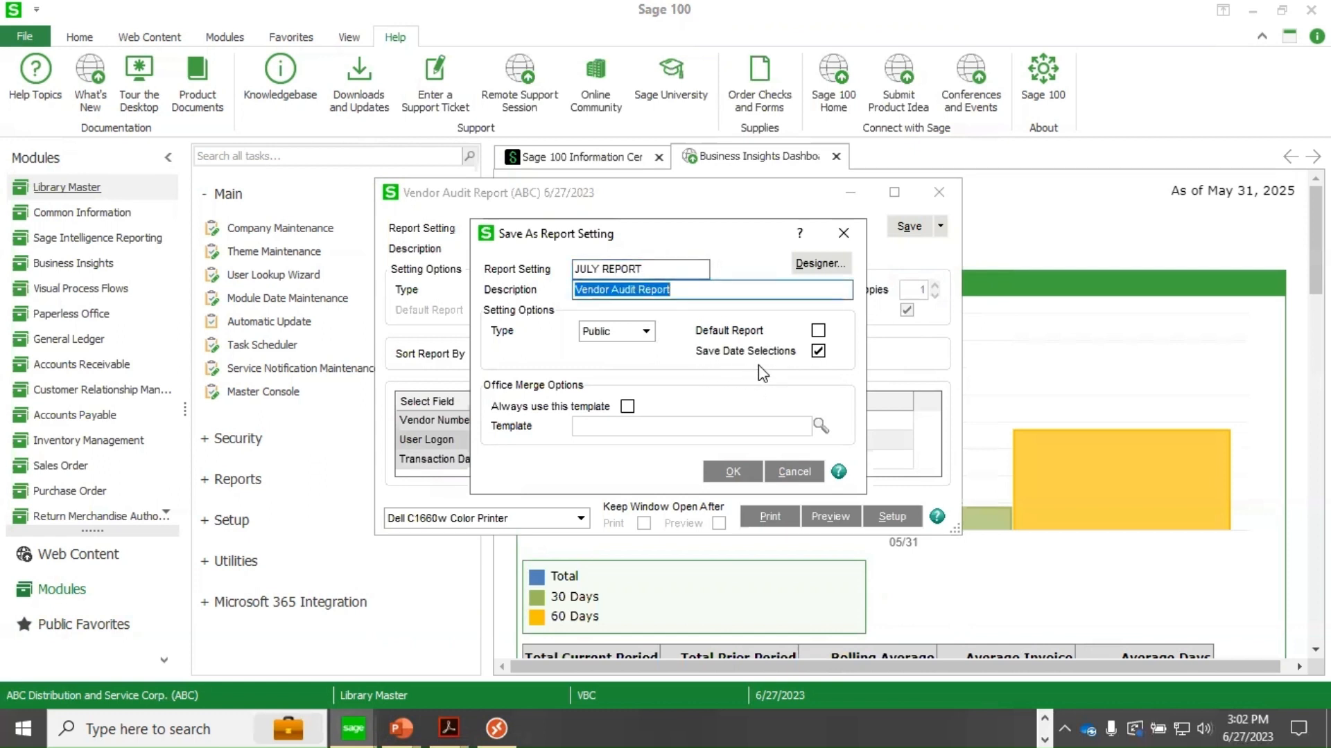
left_click(734, 471)
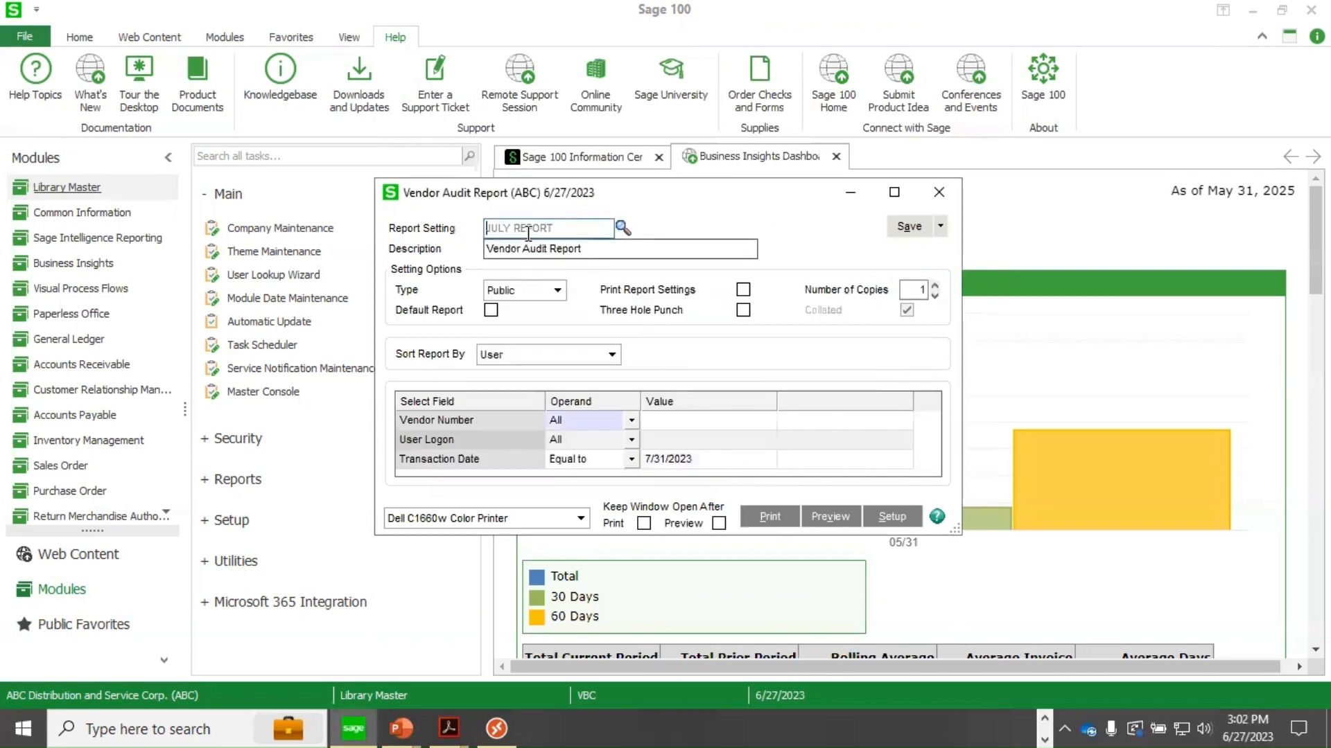
Step: Load the saved JUNE 2023 report setting to check its transaction date, and close the Vendor Audit Report
left_click(623, 231)
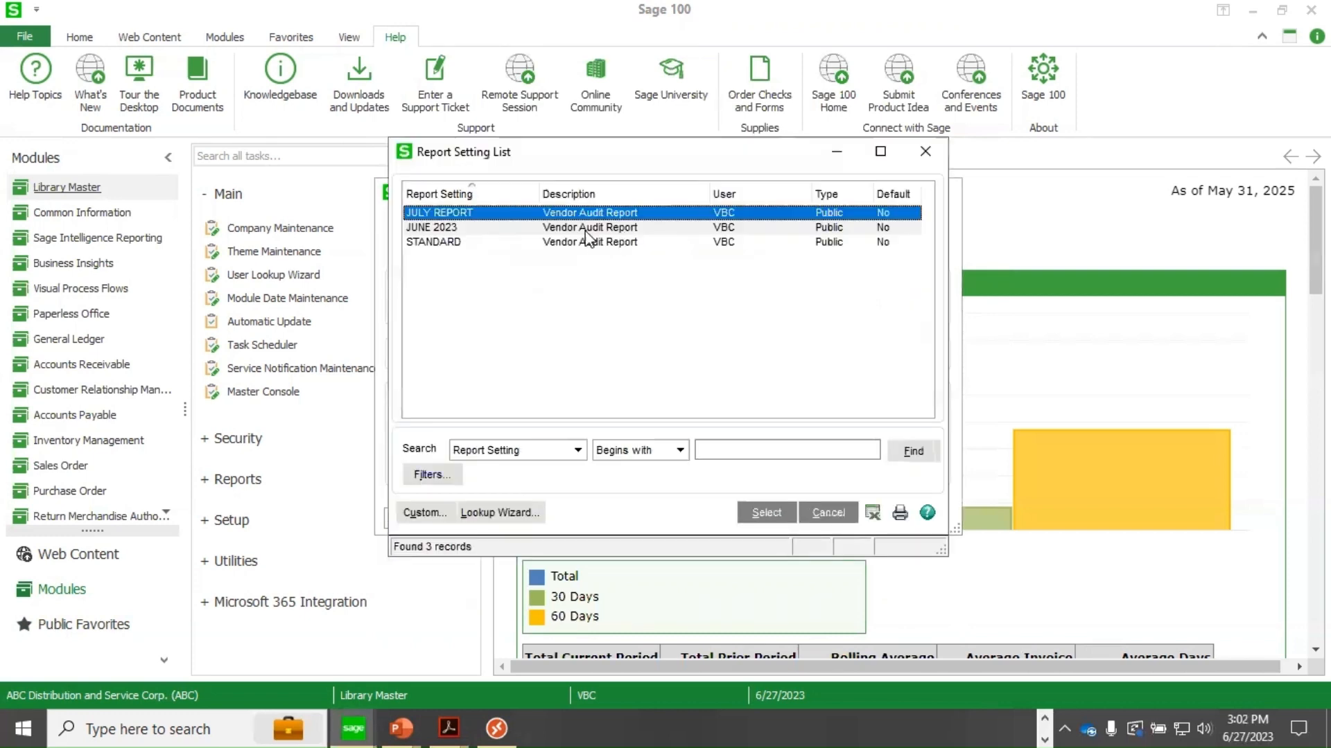
double_click(537, 229)
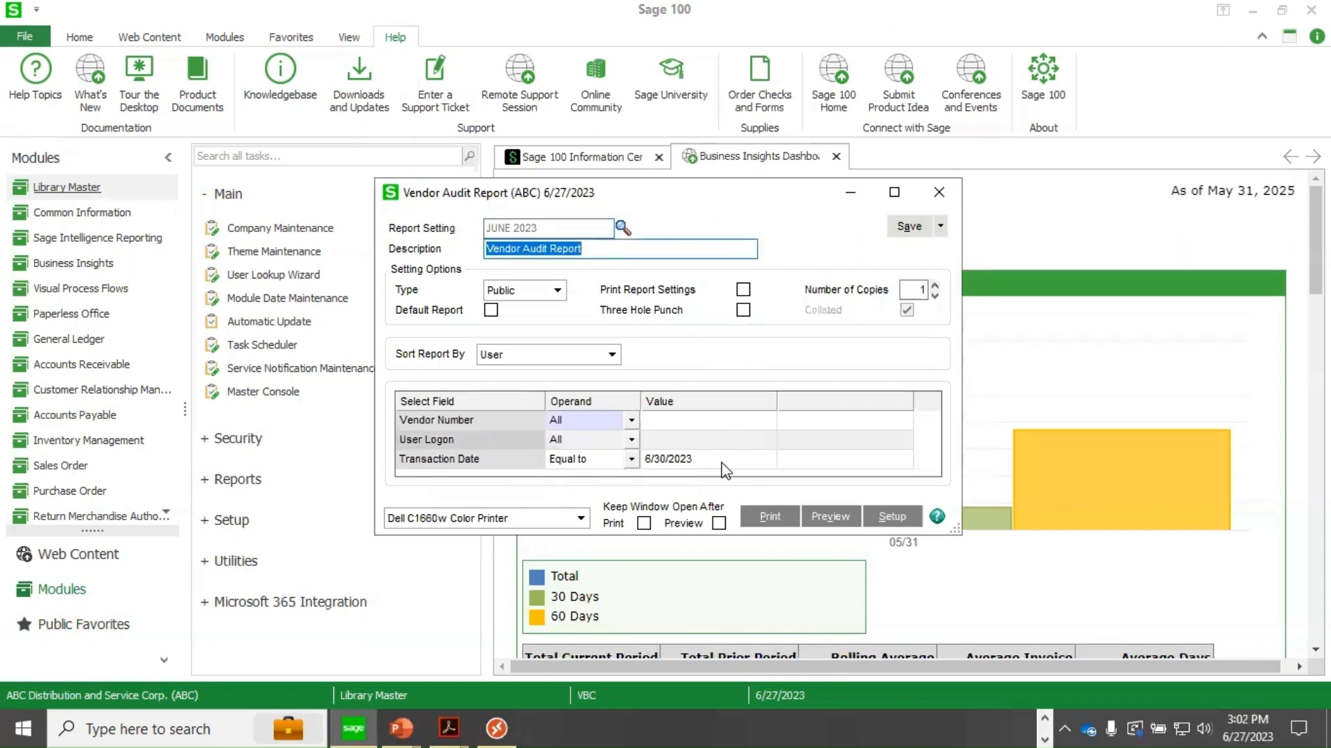
left_click(937, 192)
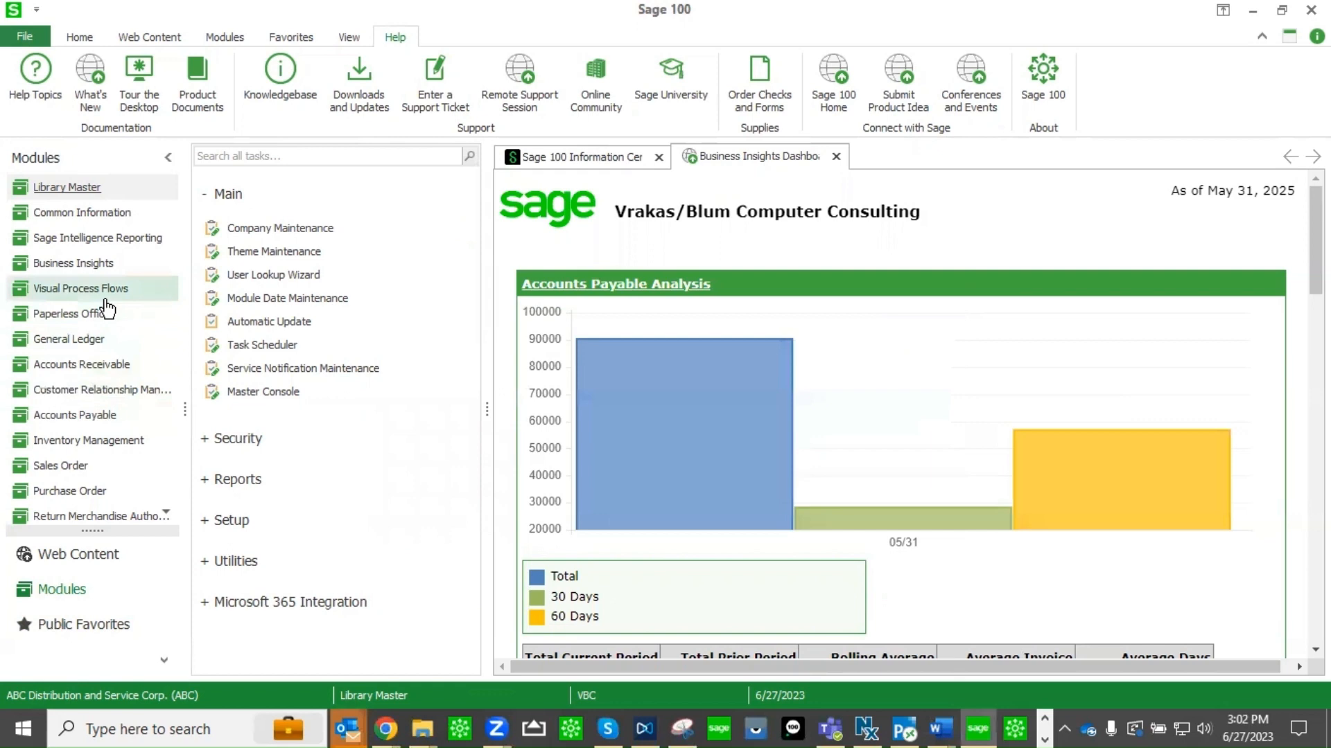
Step: Open American Business Futures in Accounts Receivable Customer Maintenance, dismiss its memo, and show its sales orders
left_click(111, 365)
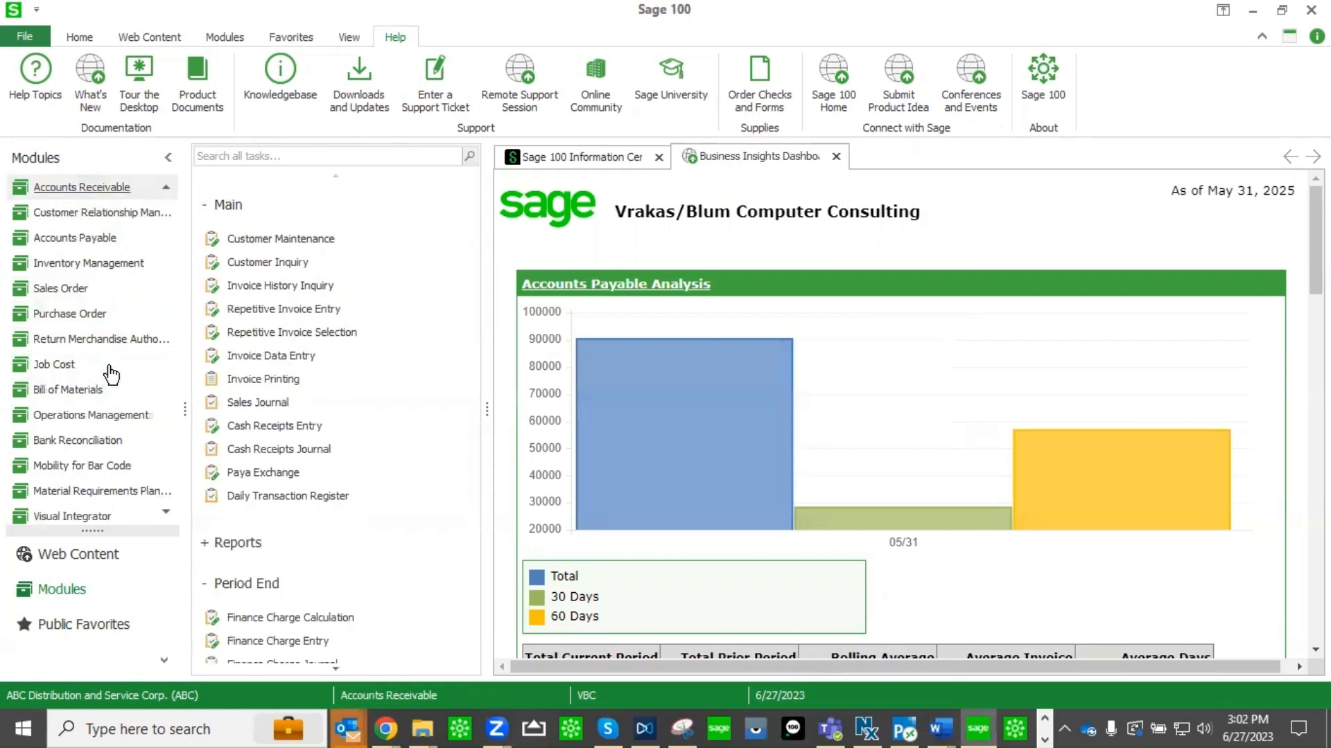
left_click(310, 239)
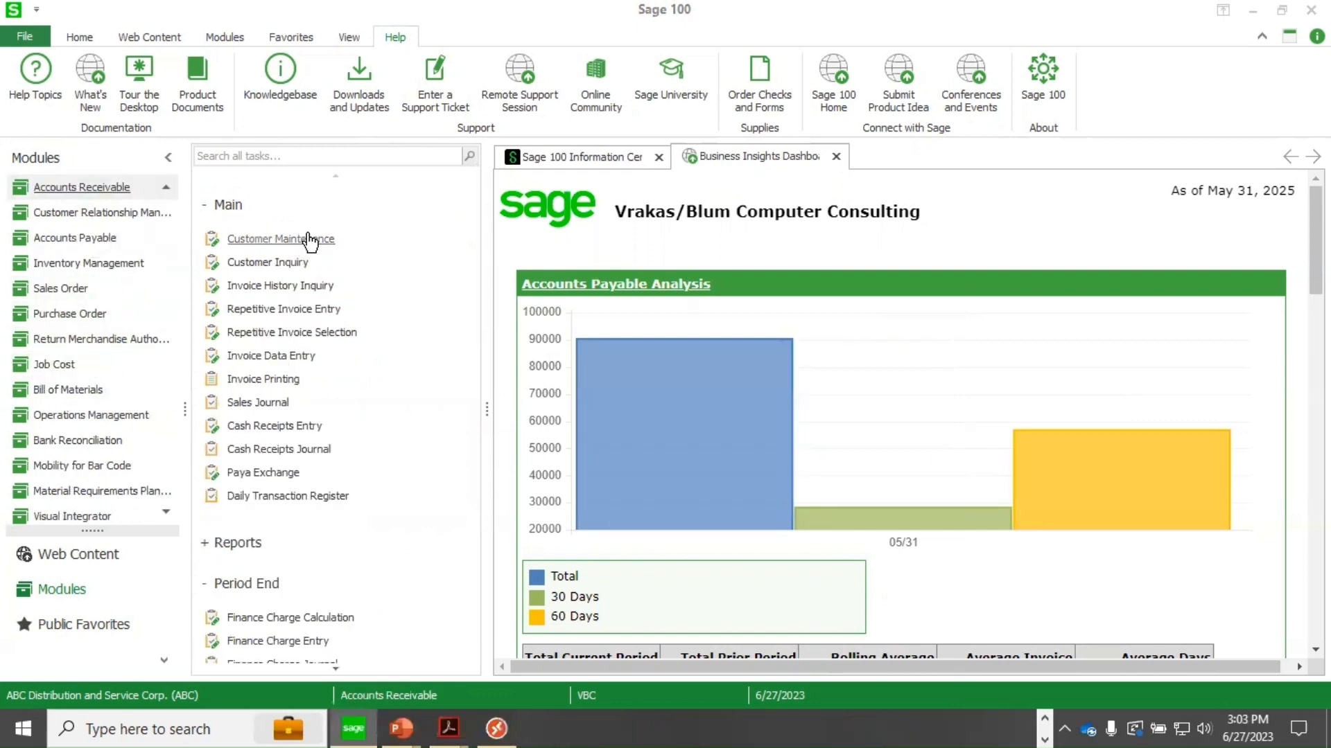
left_click(485, 132)
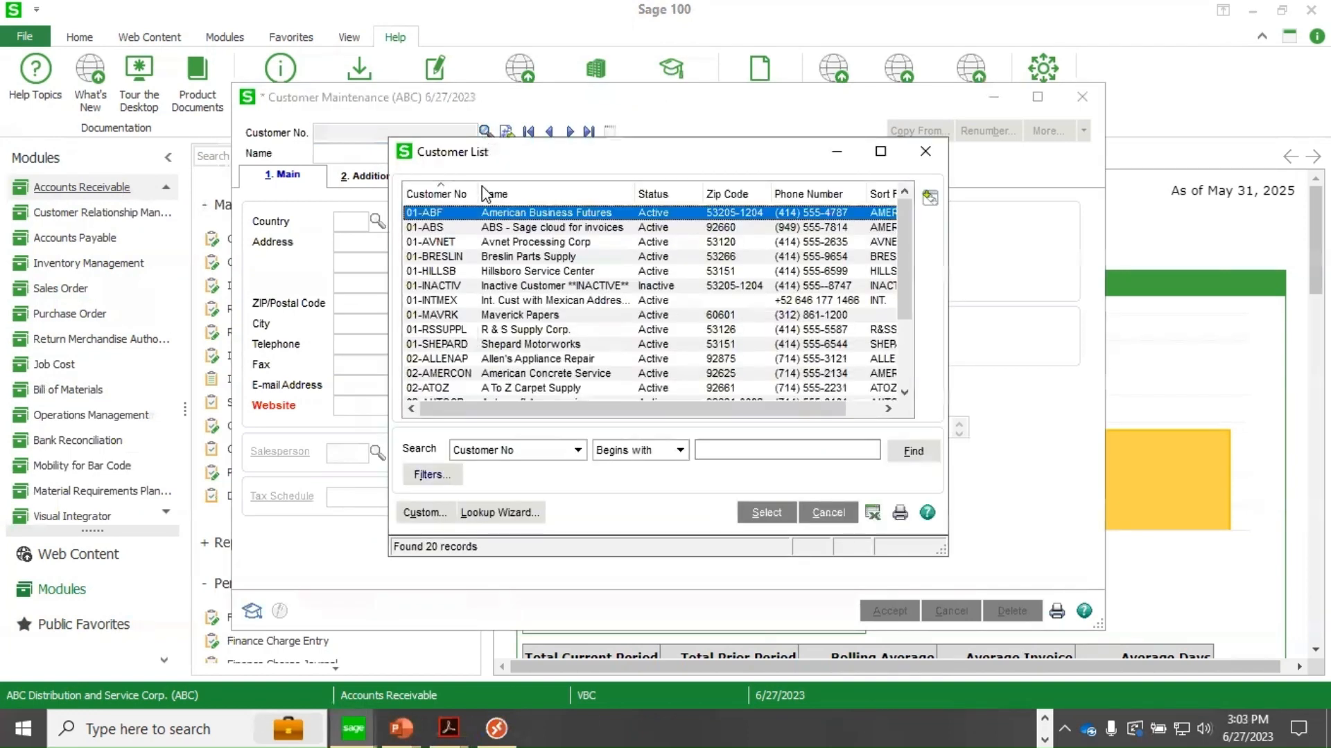
double_click(486, 214)
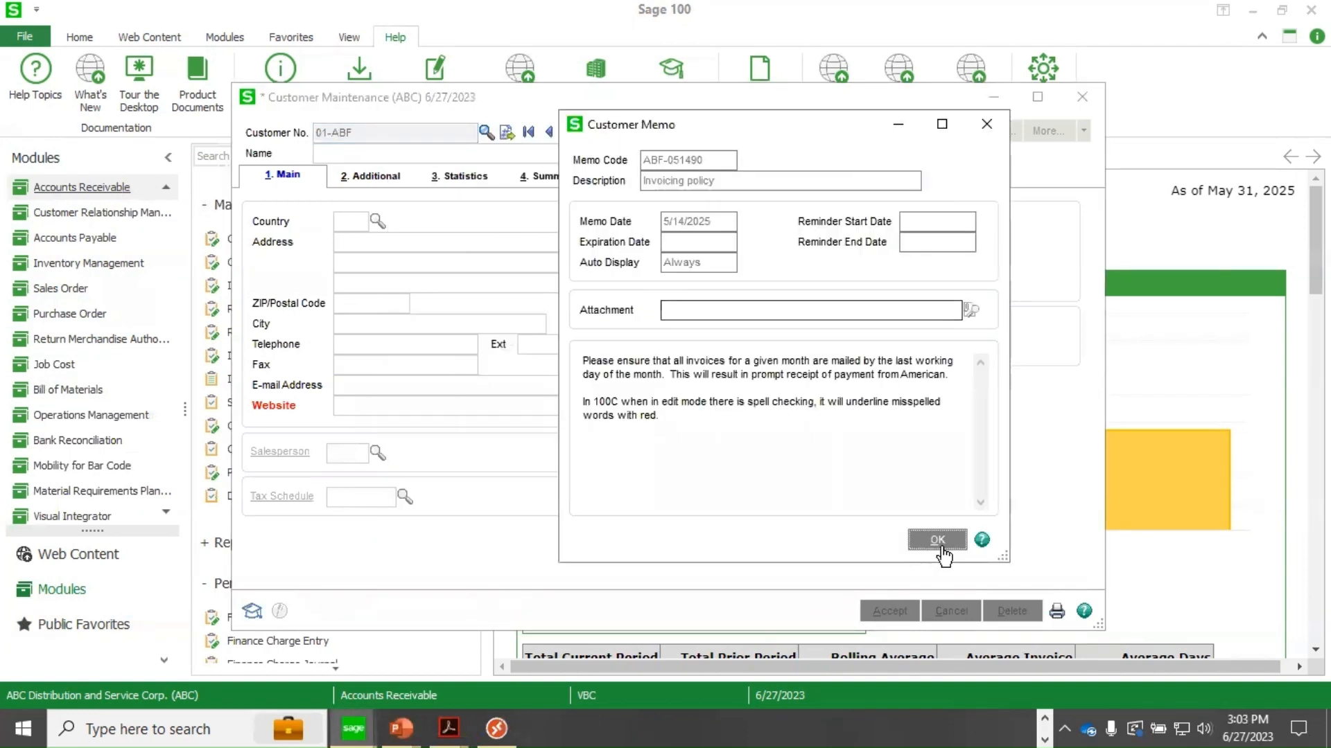
left_click(942, 548)
left_click(916, 184)
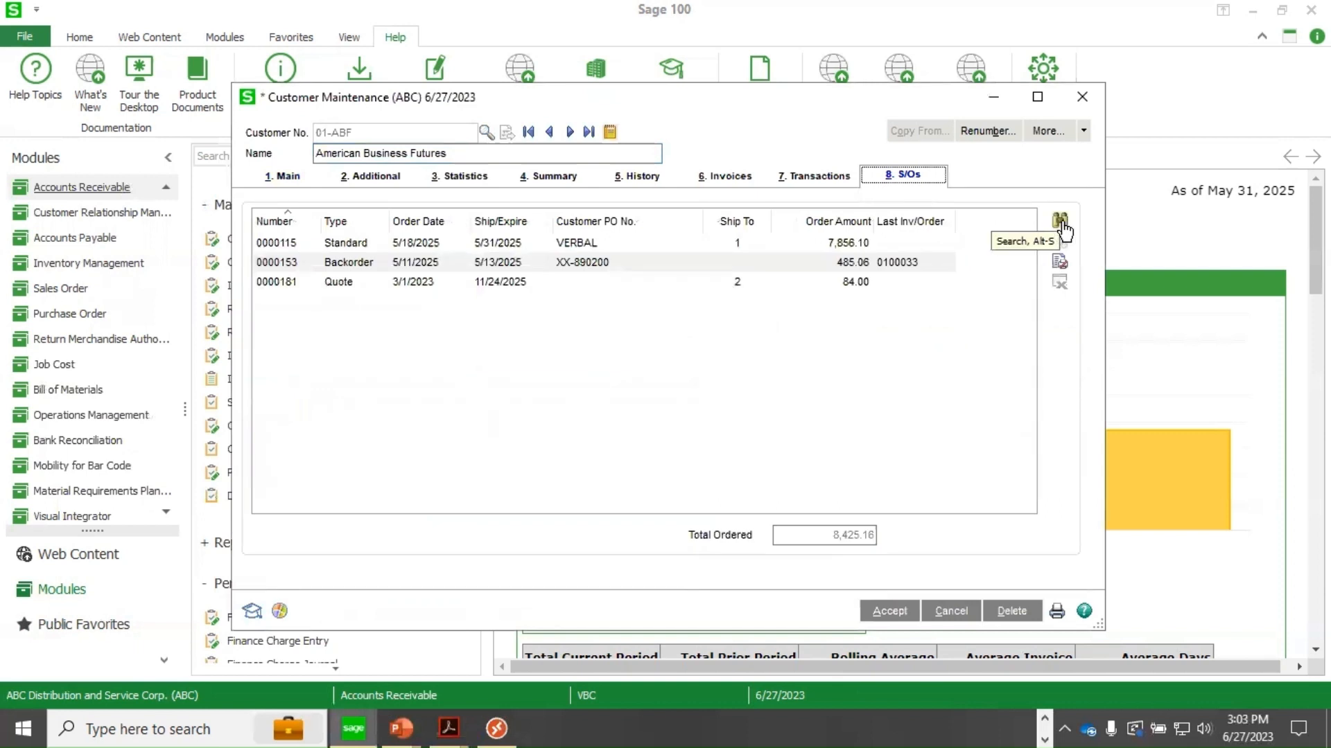
Step: Try limiting the customer's open order search to Standard Orders, and close the search and customer record without applying it
left_click(1060, 221)
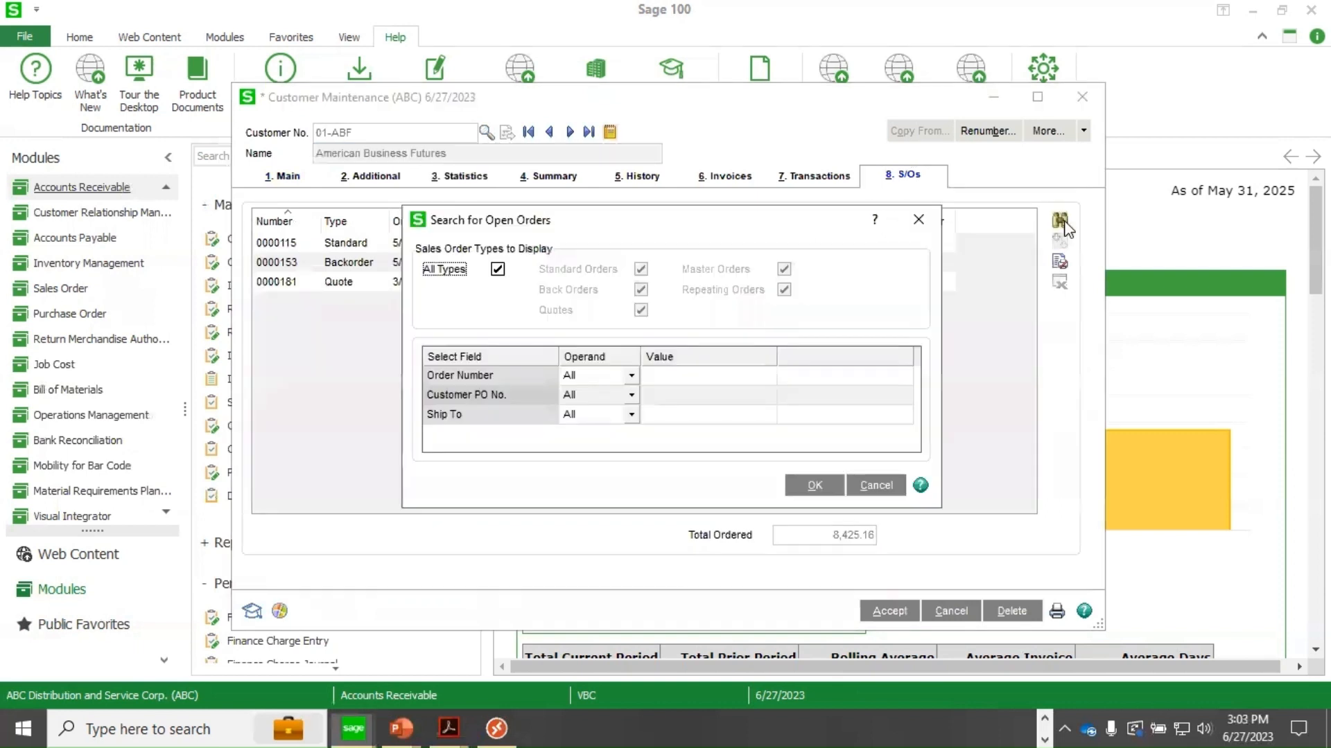
left_click(497, 270)
left_click(640, 269)
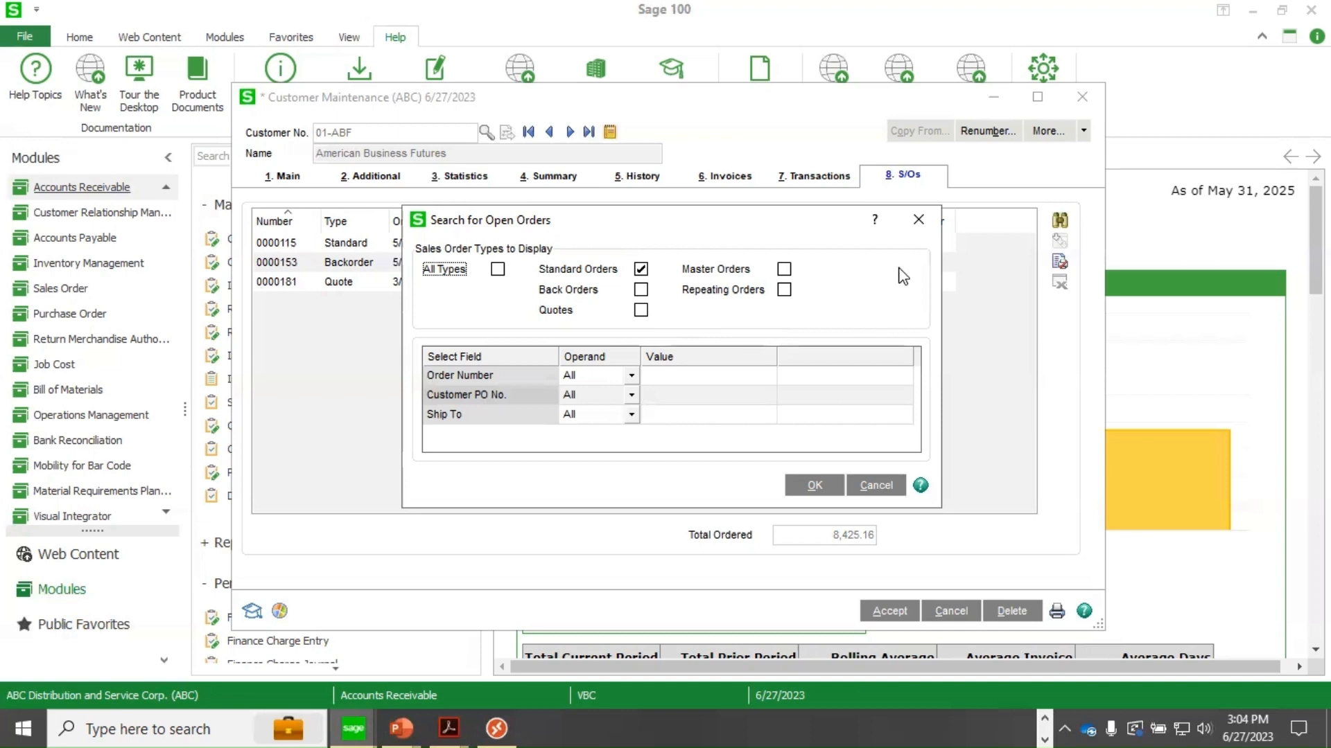
left_click(919, 219)
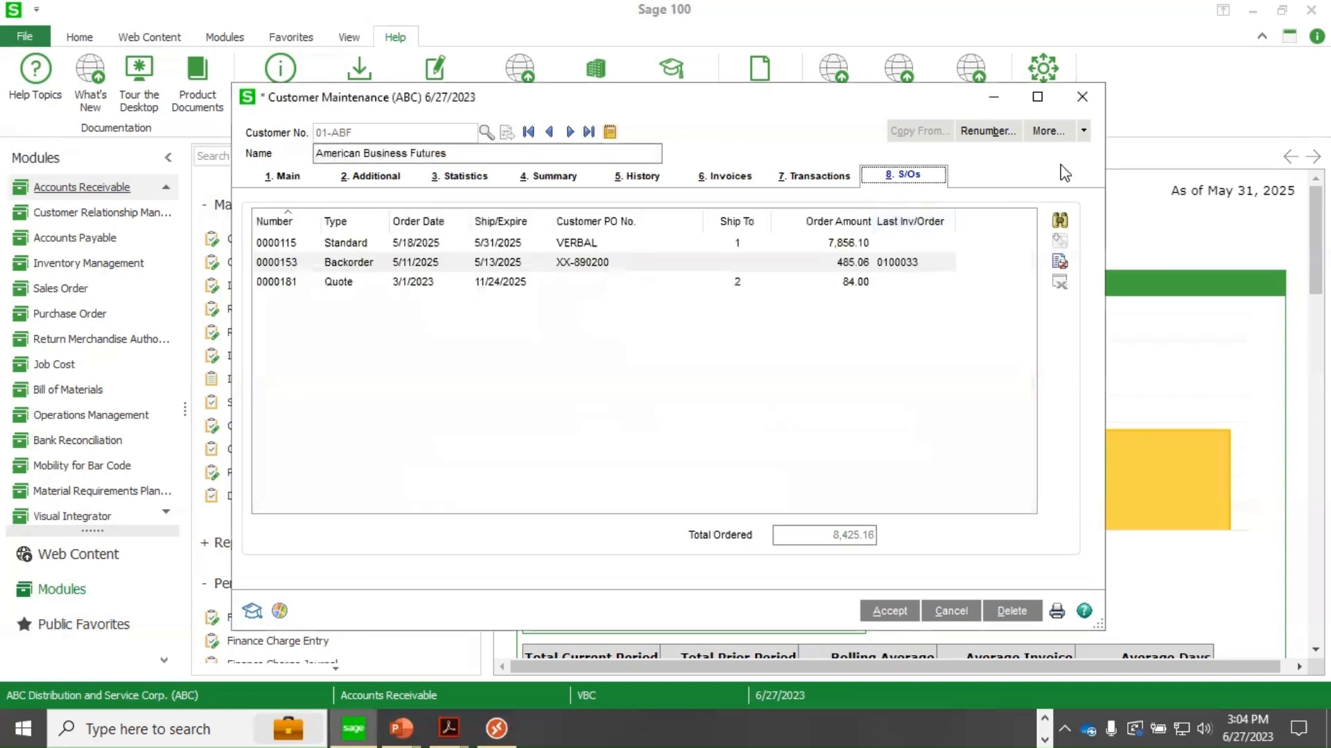
left_click(1083, 100)
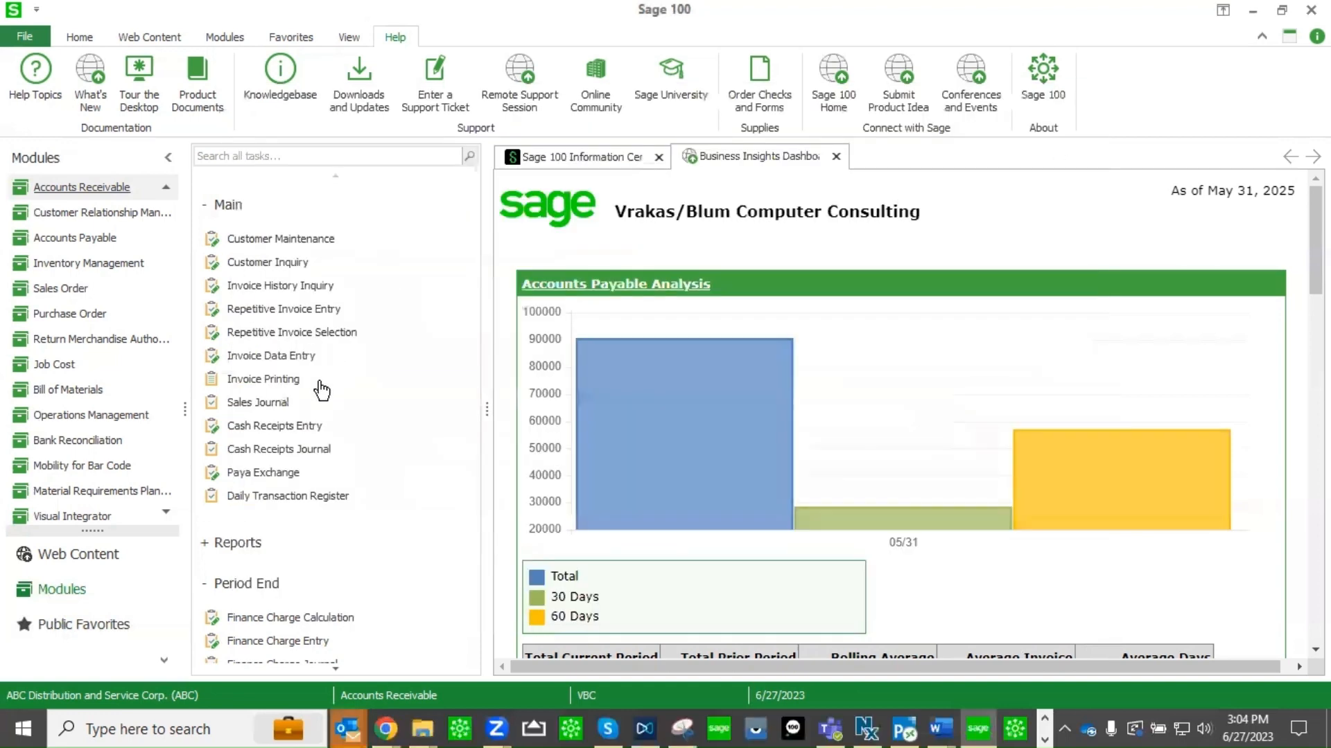
Step: Open the first inventory item in Item Maintenance and view its additional settings
left_click(113, 270)
left_click(276, 242)
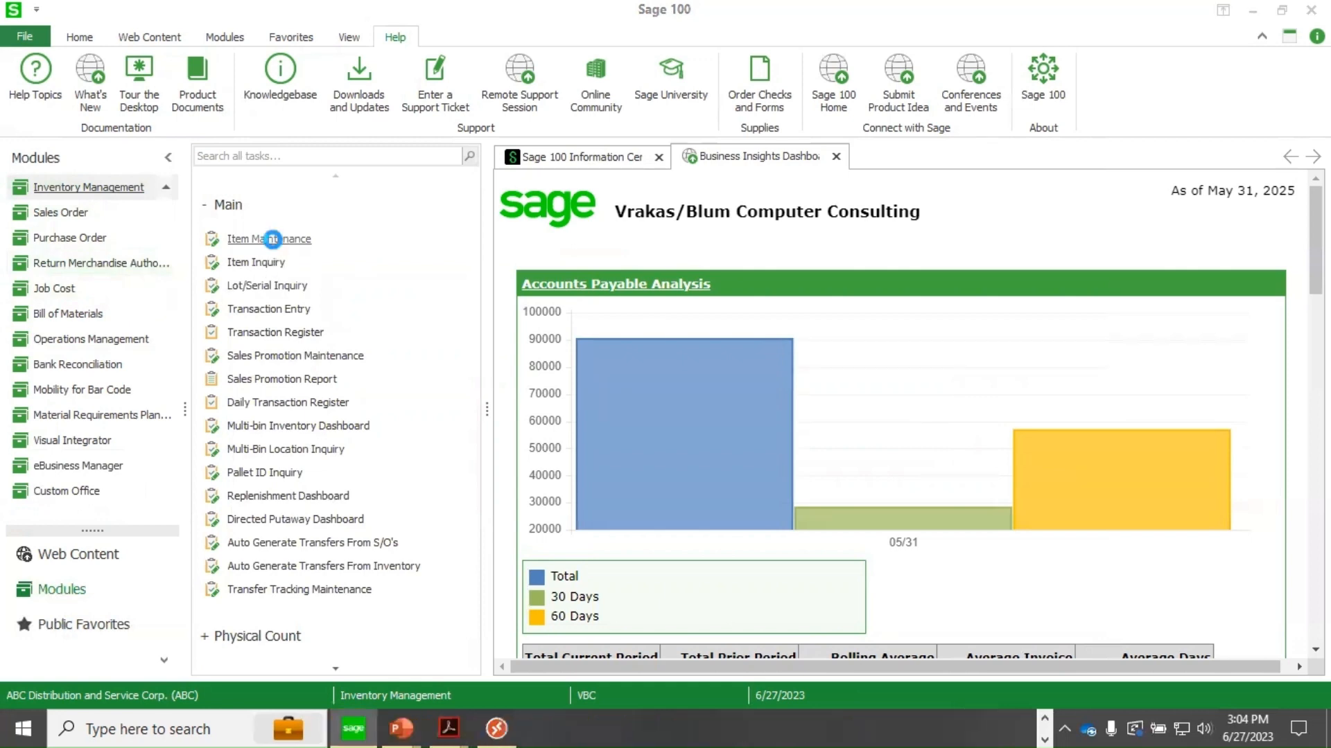
left_click(271, 239)
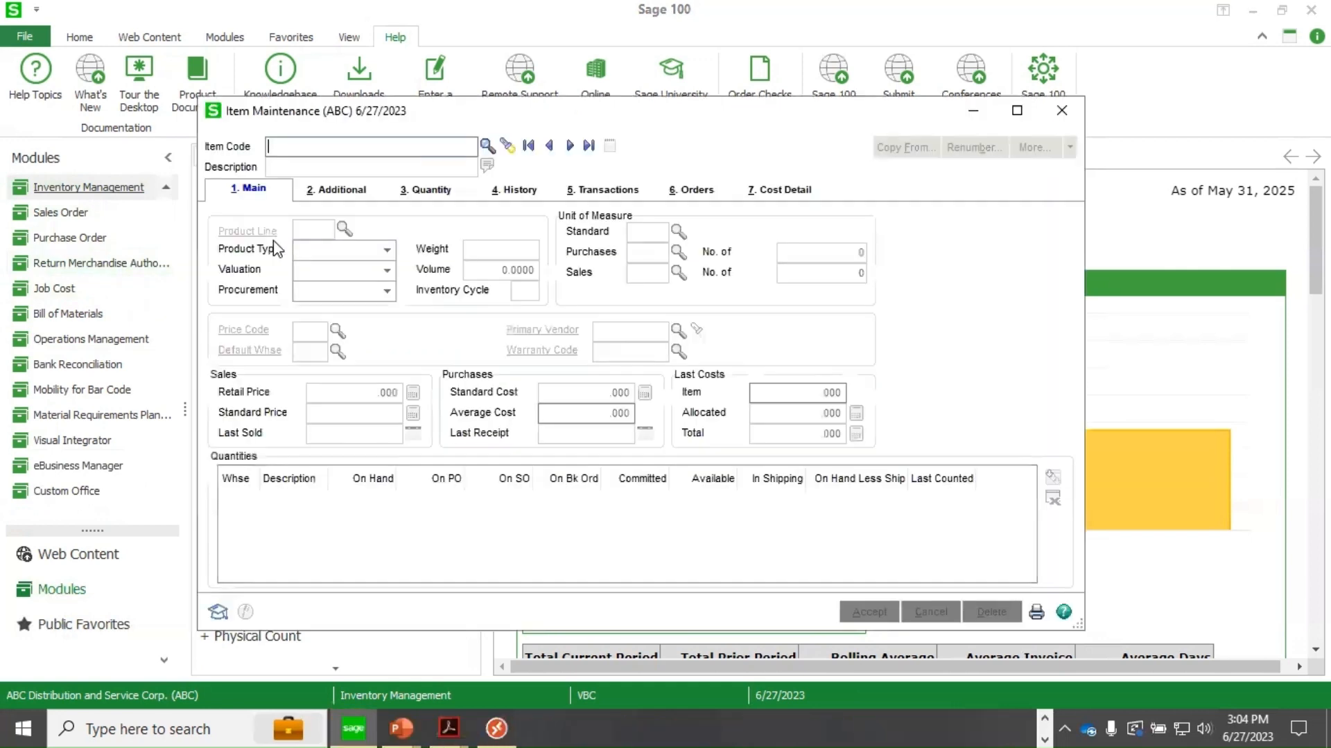
left_click(568, 149)
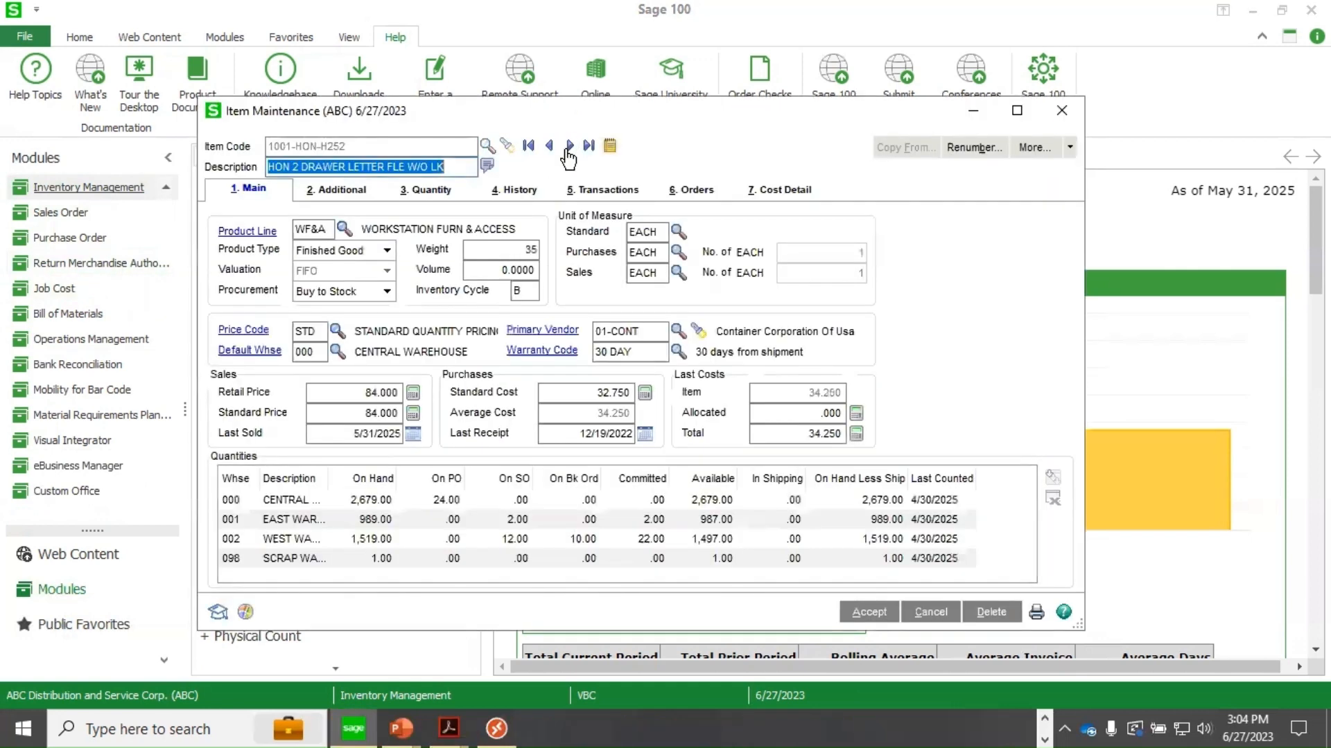
left_click(321, 197)
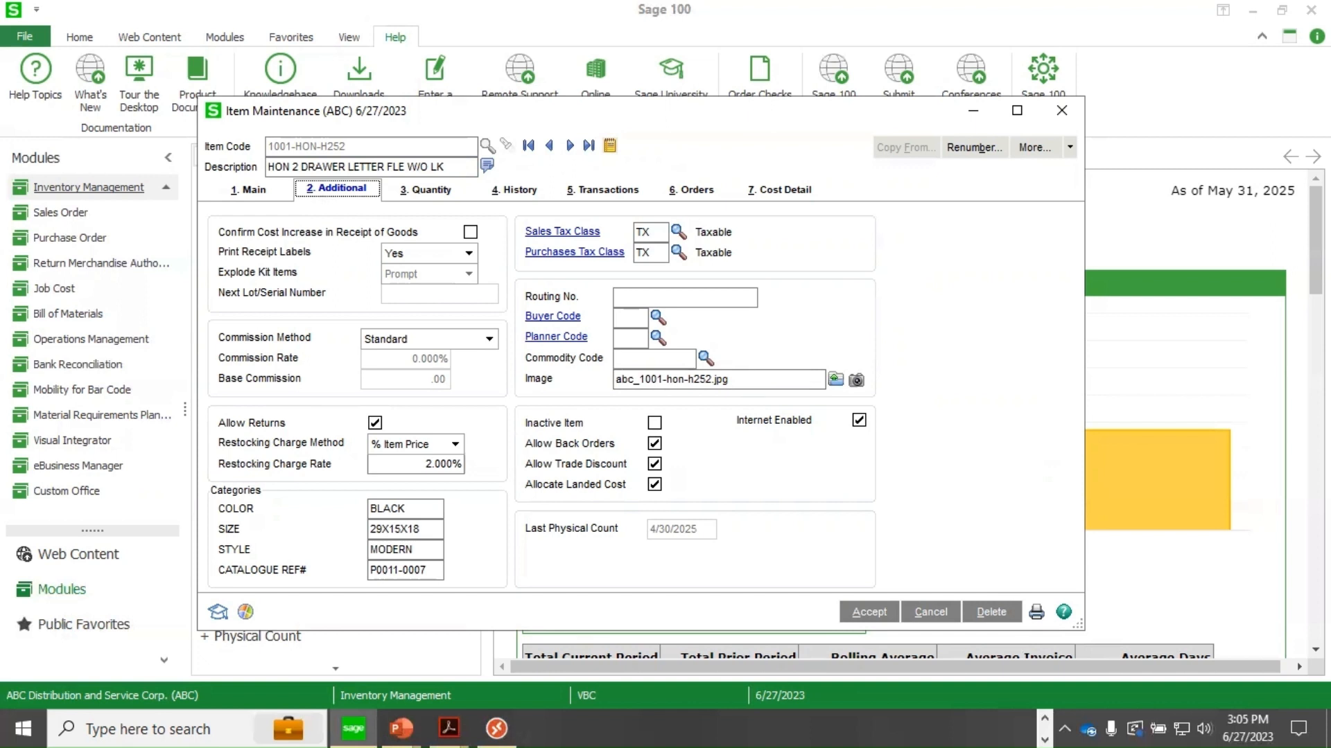
Step: Show the item's sales orders, view the order-type search options, and close the item record
left_click(695, 190)
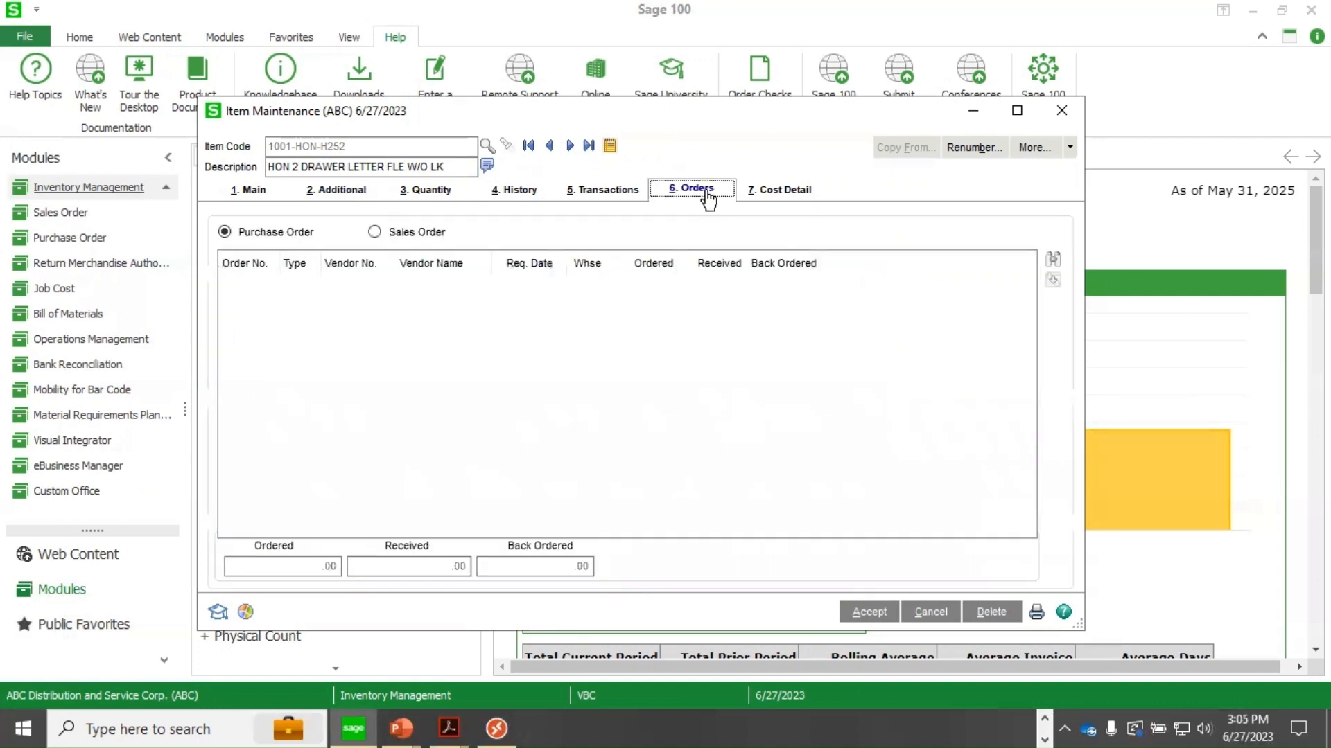
left_click(374, 236)
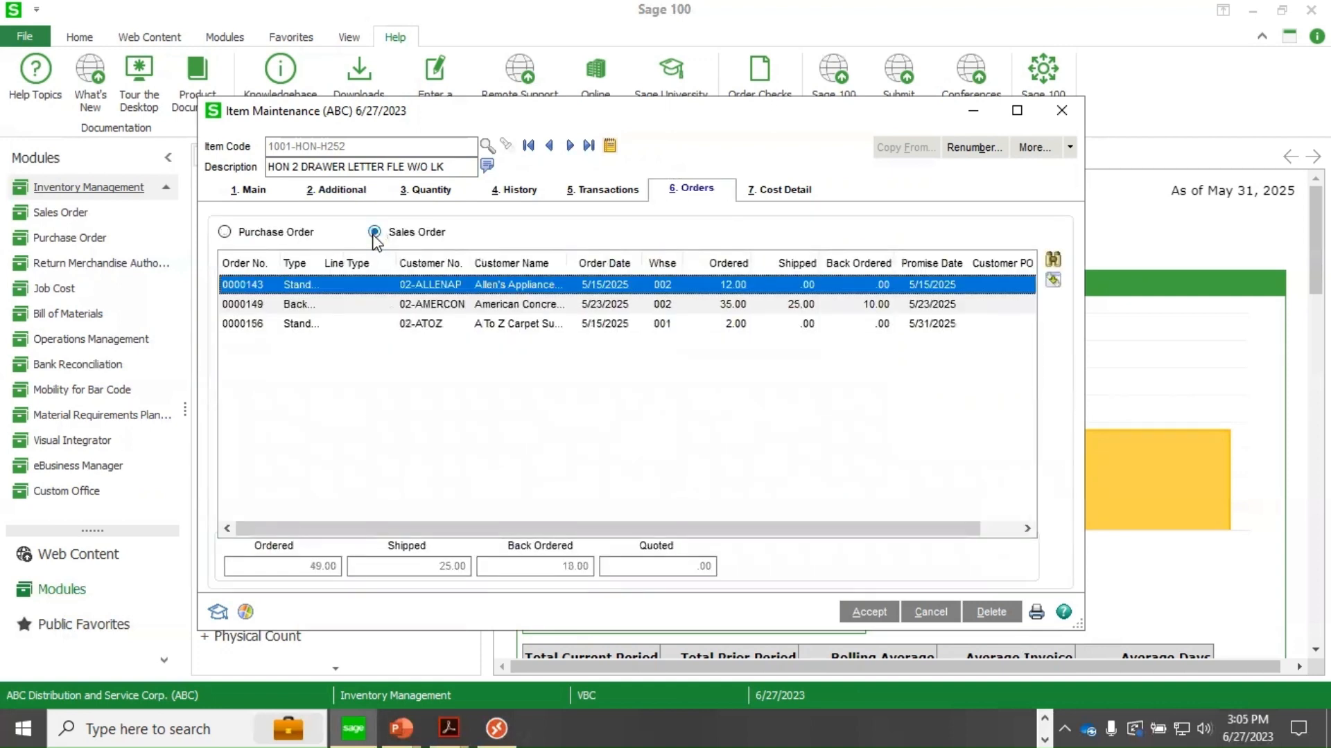
left_click(1052, 261)
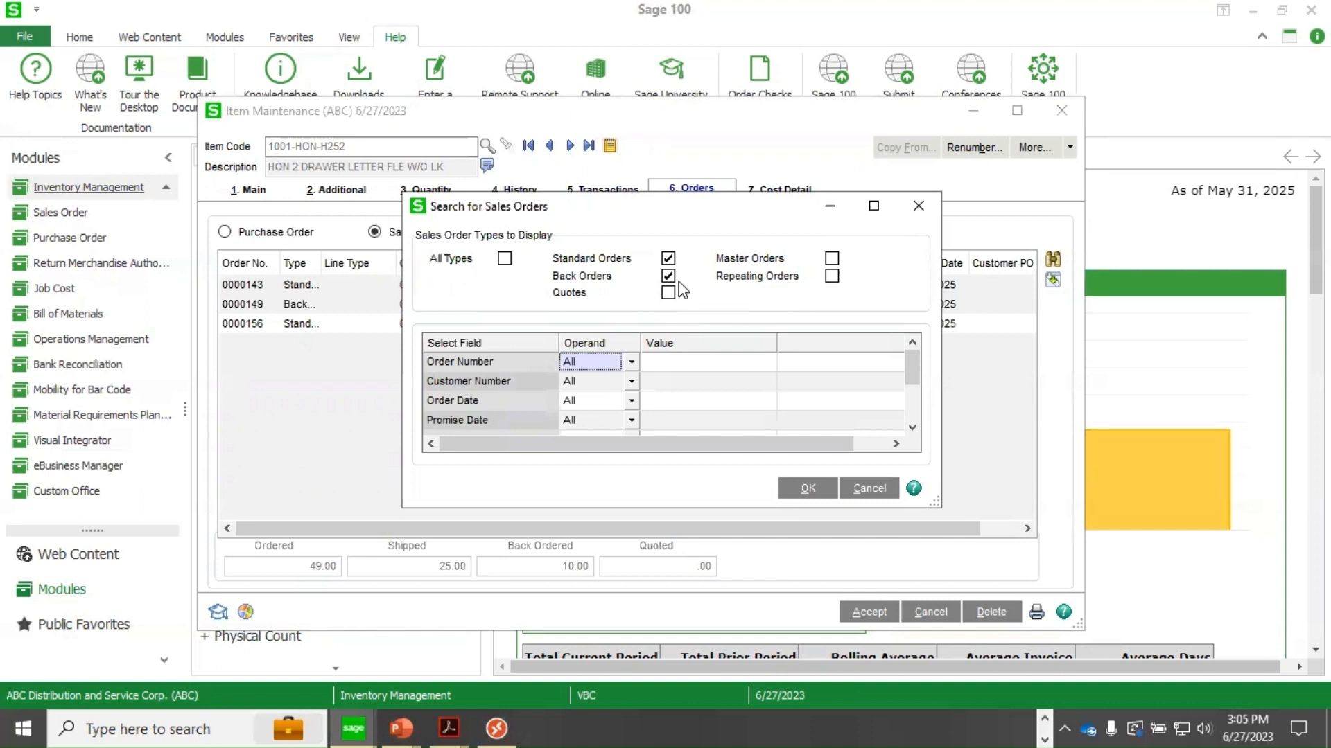
left_click(919, 206)
left_click(1061, 110)
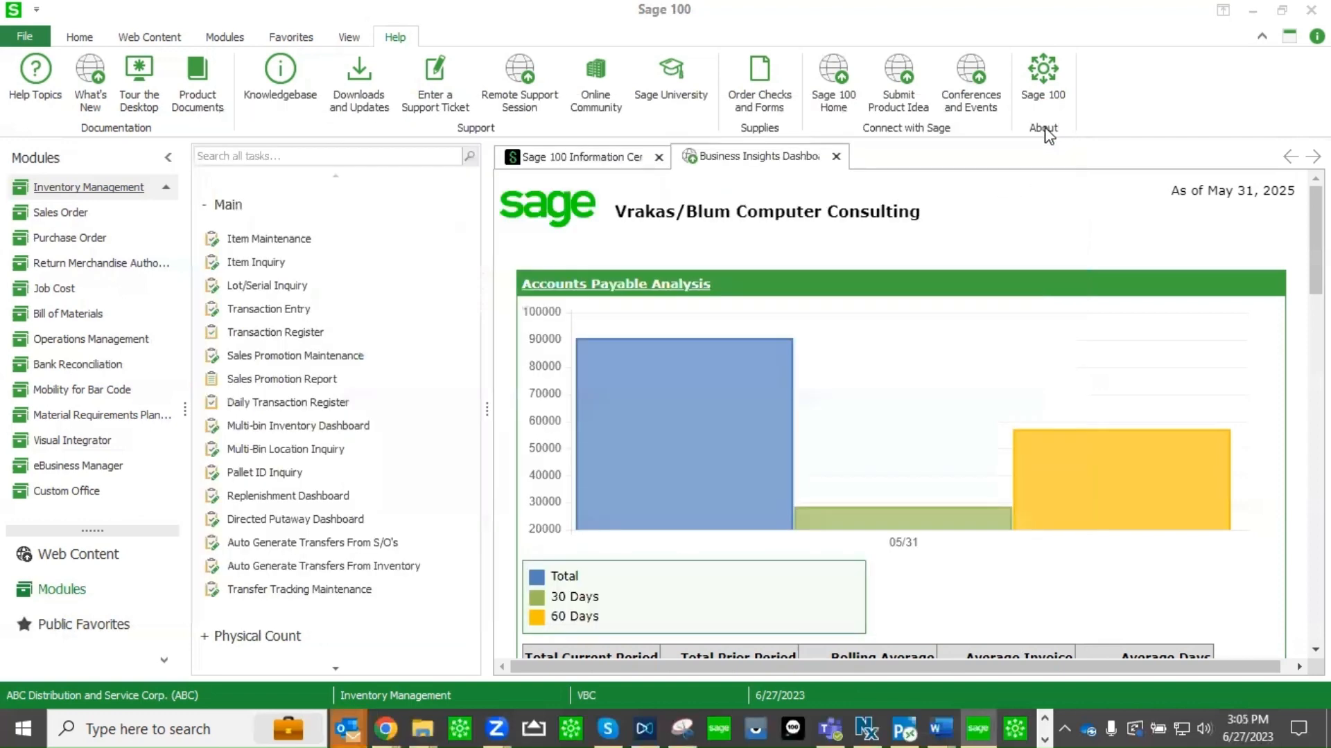
Step: Open Sales Order and Quote History Inquiry from the Sales Order inquiries, look up an order by its number, and advance to the following record
left_click(69, 213)
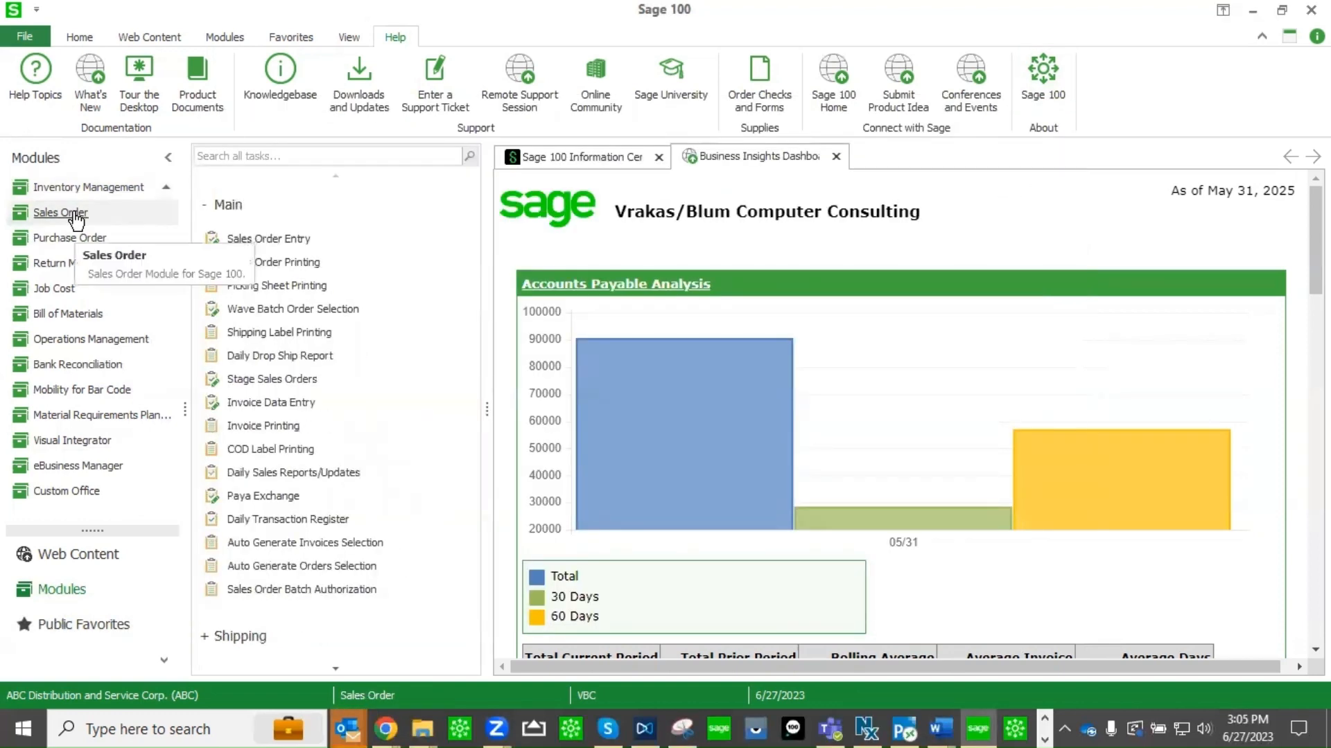
scroll(339, 481, "down", 3)
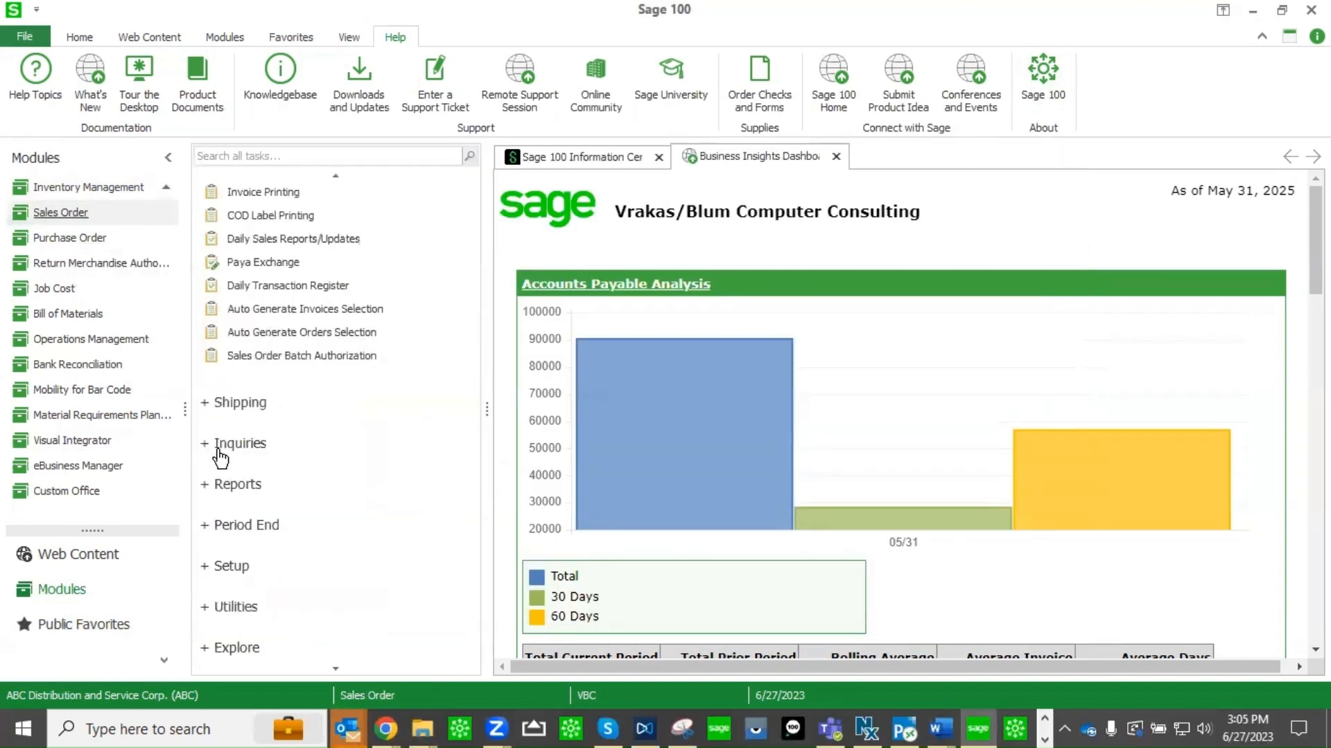
left_click(206, 444)
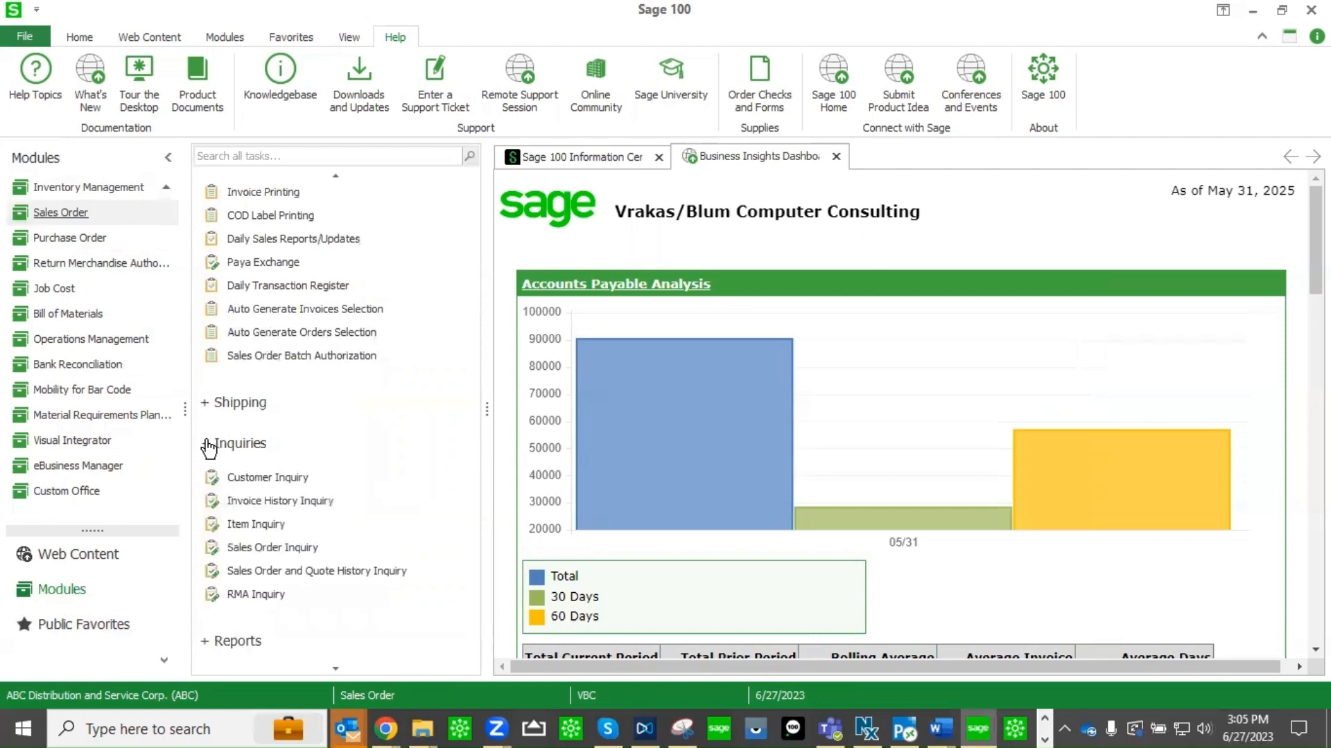
left_click(344, 574)
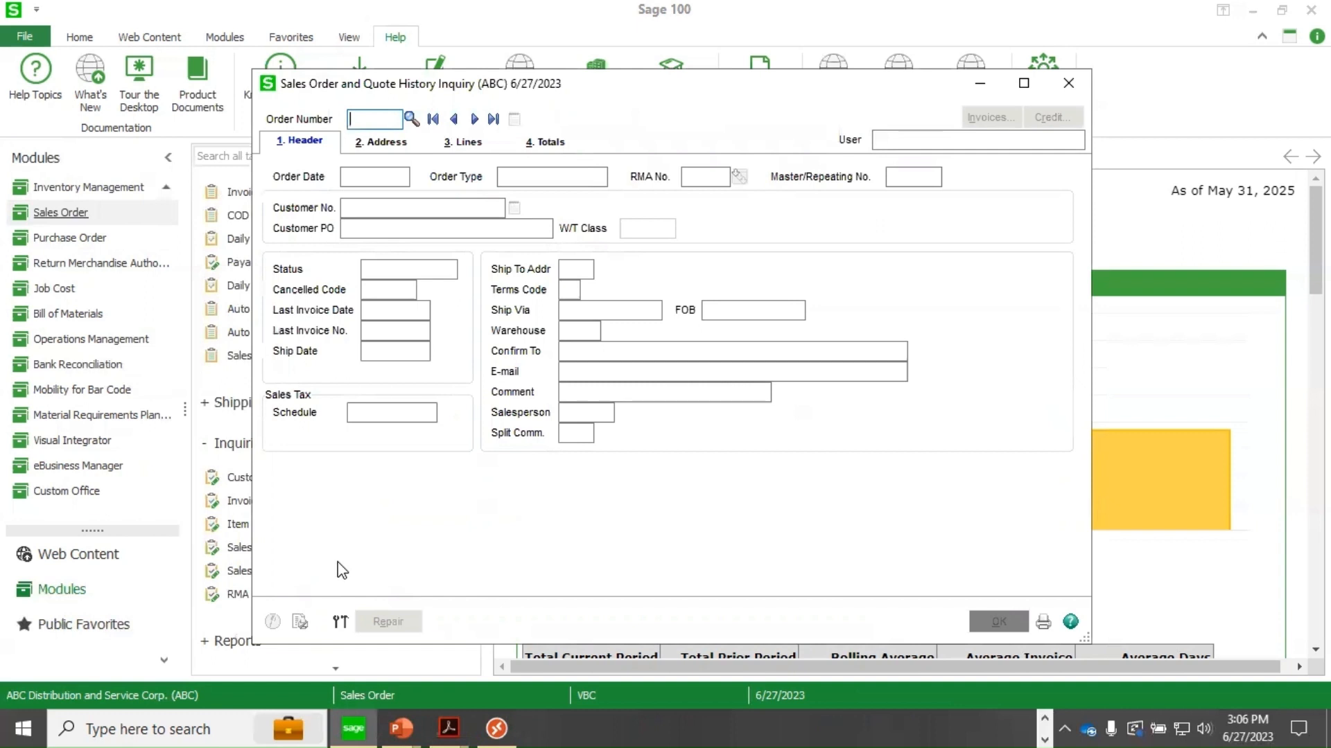
type("180")
key("Return")
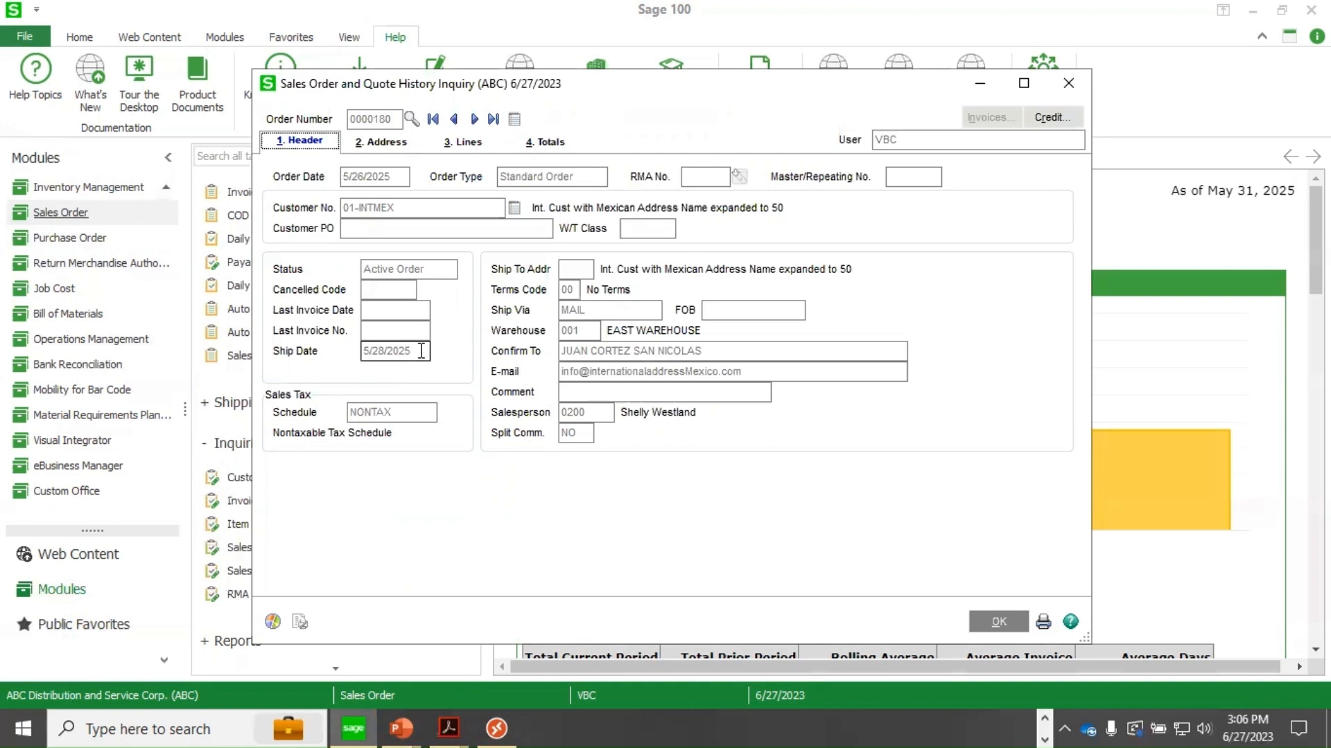
left_click(474, 119)
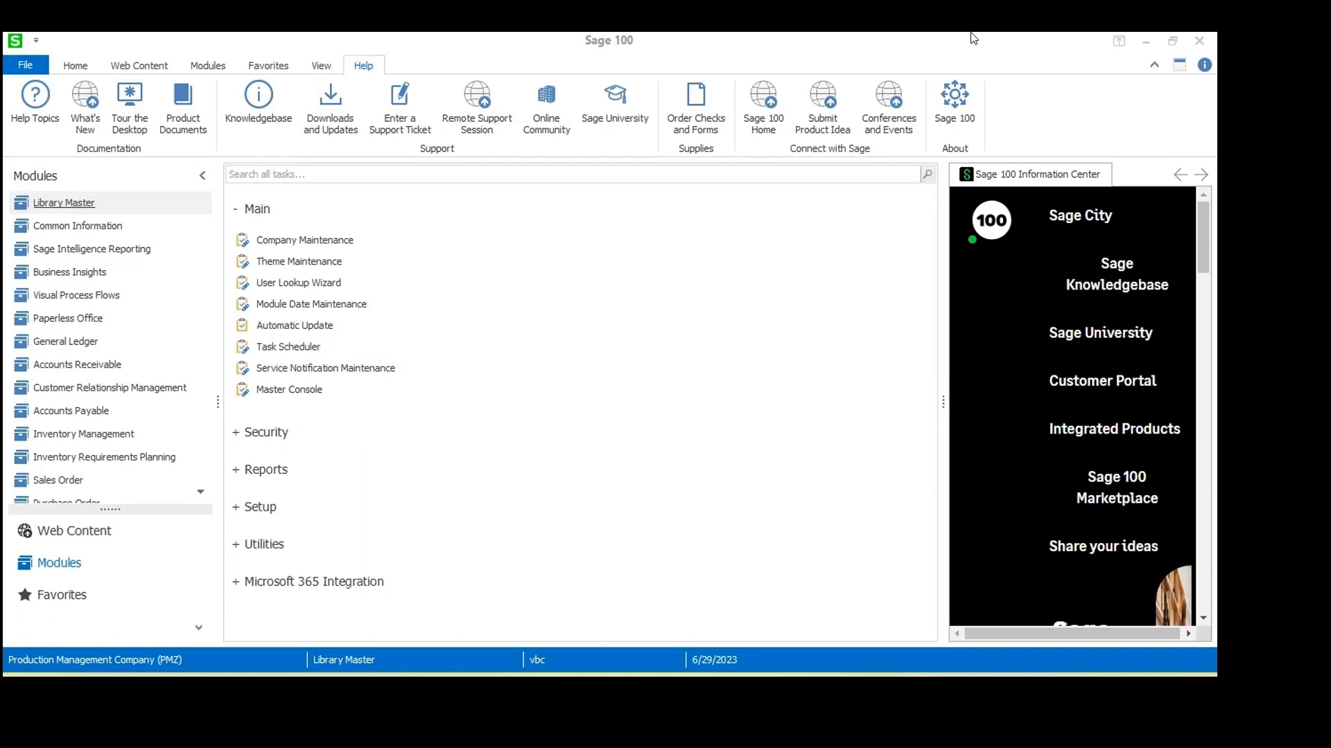
Step: Bring up item BOARD-004230-33 in Item Maintenance and view its available procurement types, keeping Buy to Stock
left_click(822, 608)
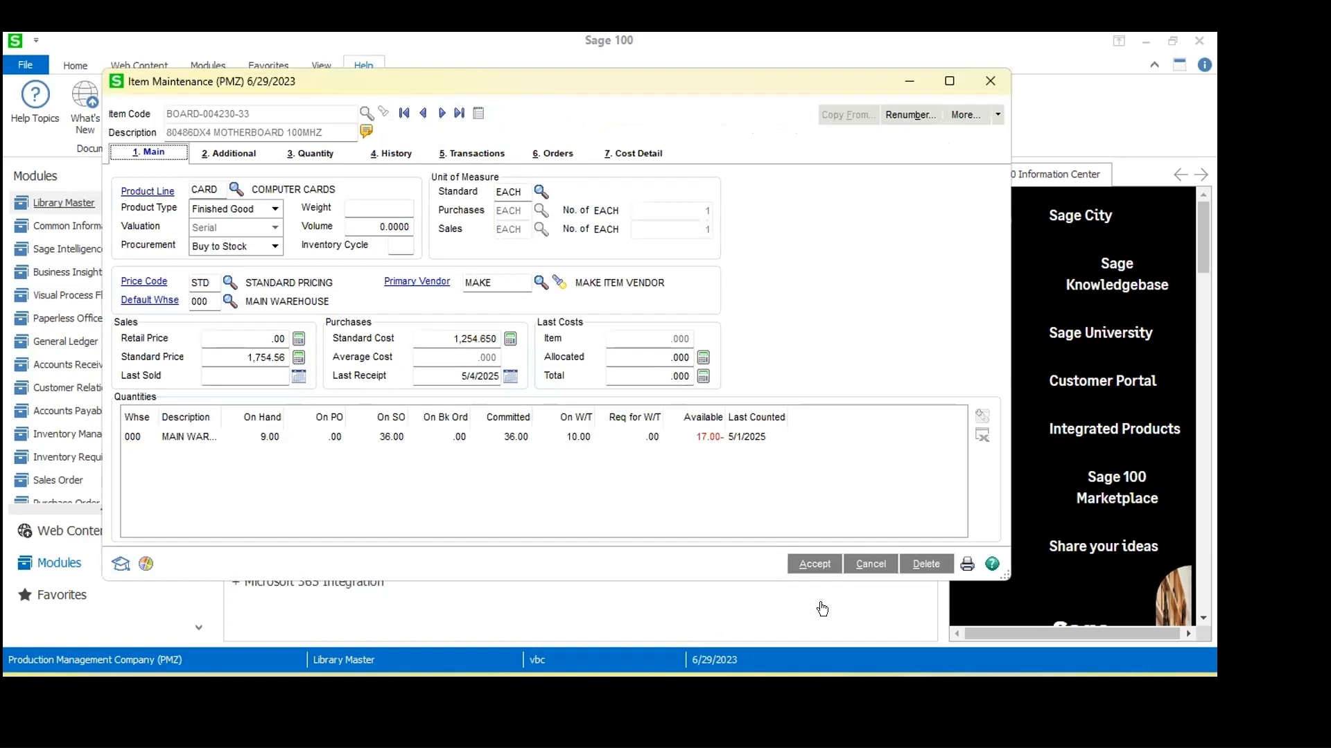
left_click(275, 248)
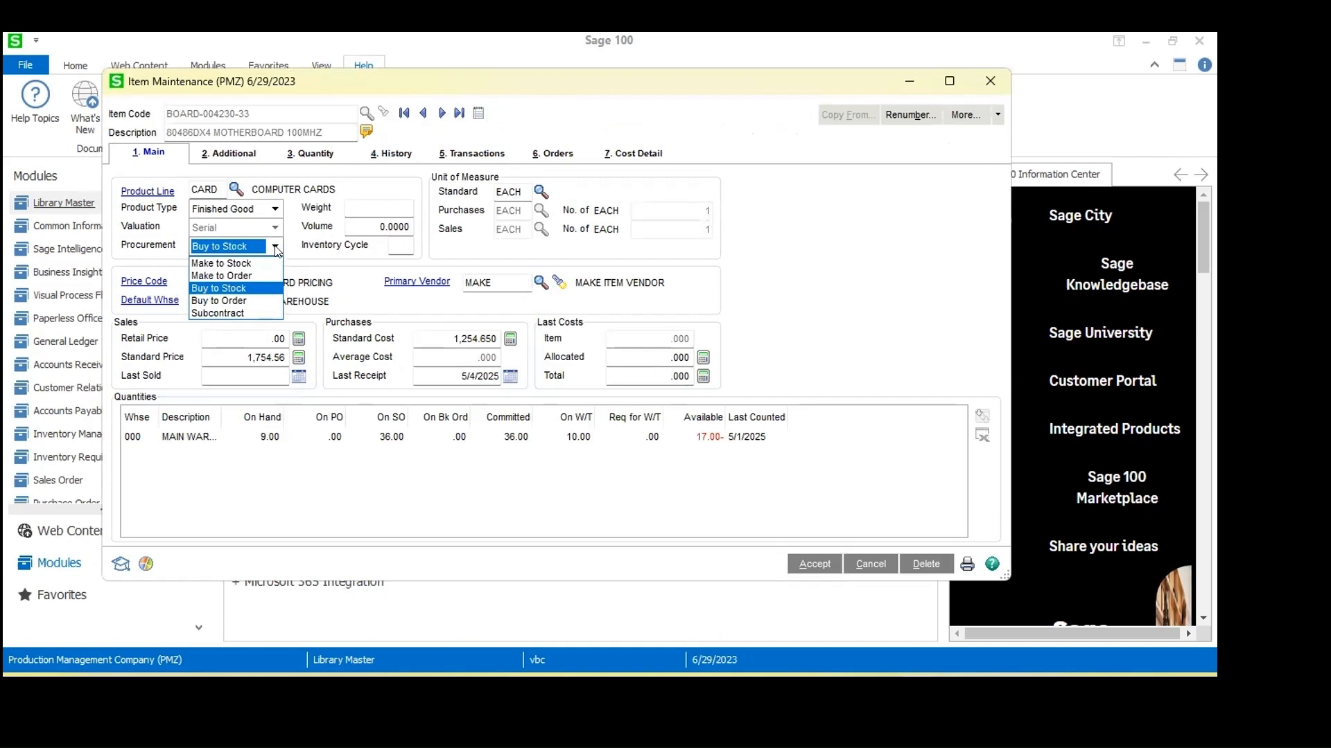
left_click(779, 271)
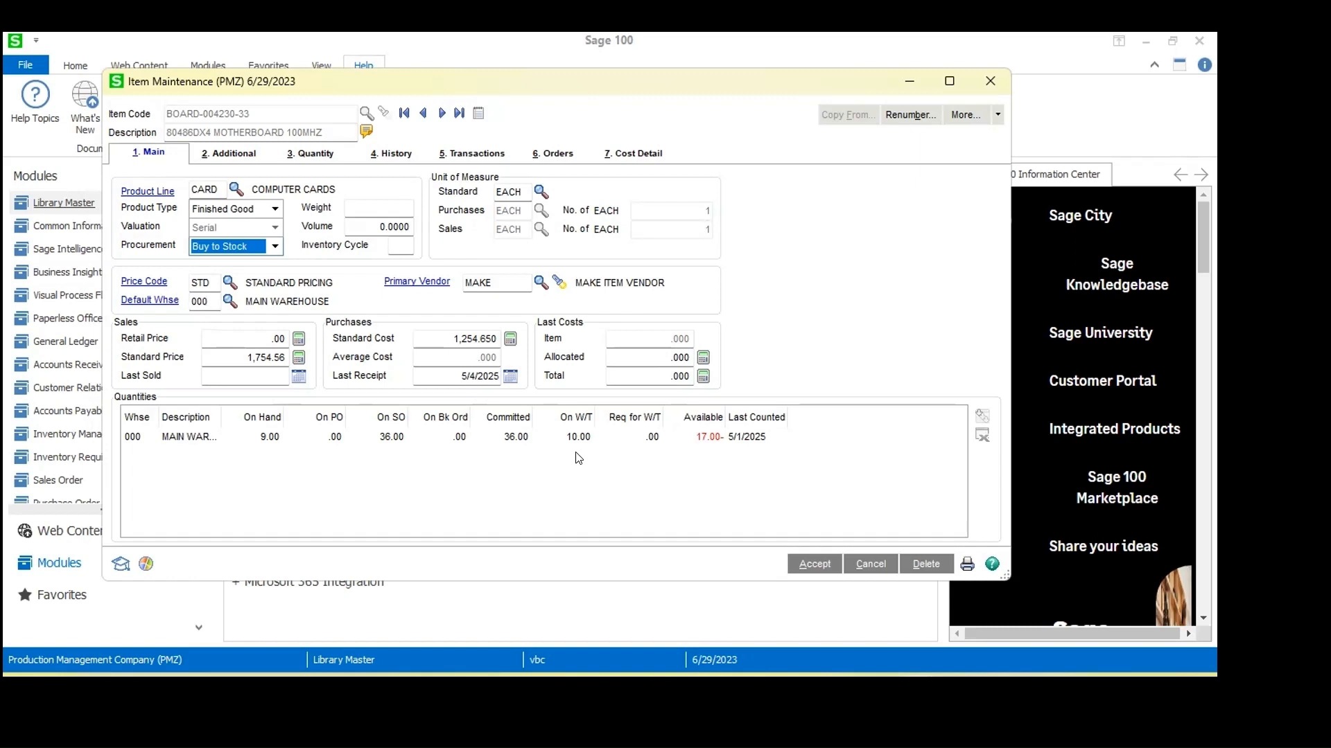
Step: Review the motherboard item's additional settings, warehouse quantities, transactions and work ticket orders, and close the item record
left_click(241, 154)
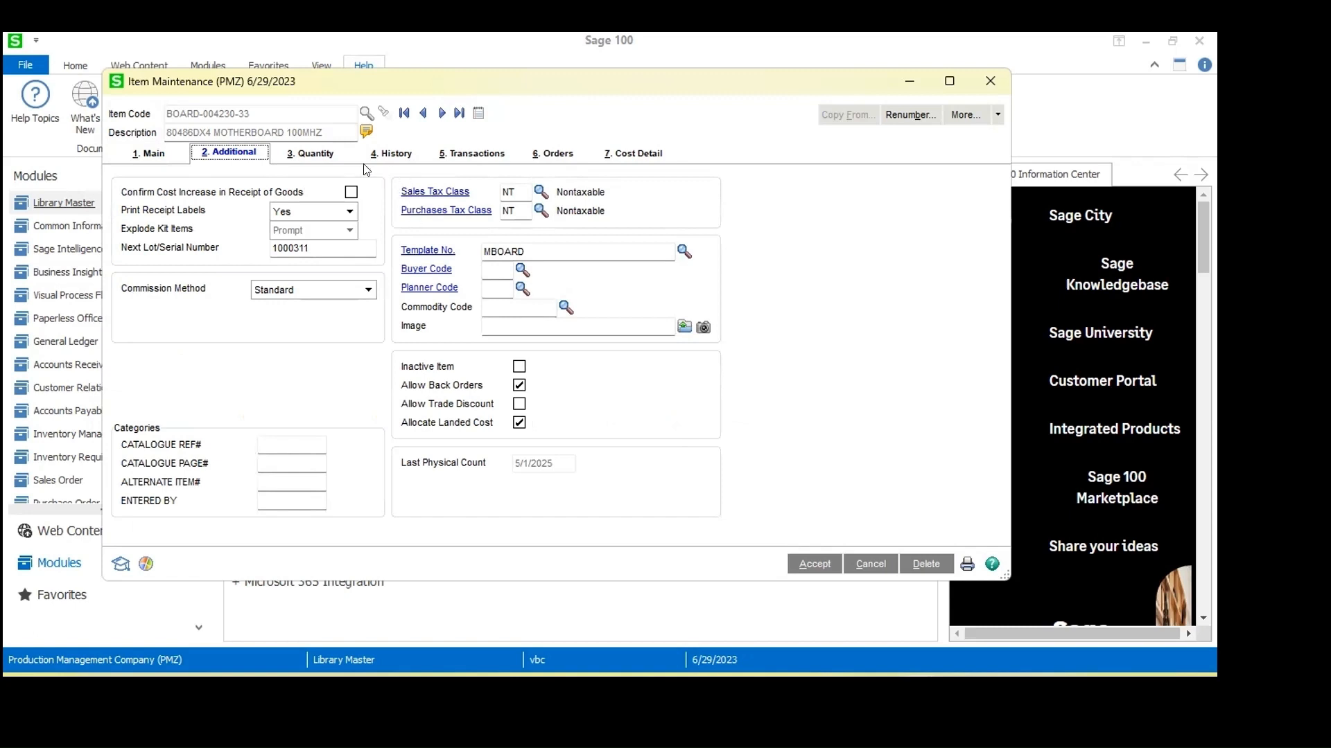
left_click(317, 157)
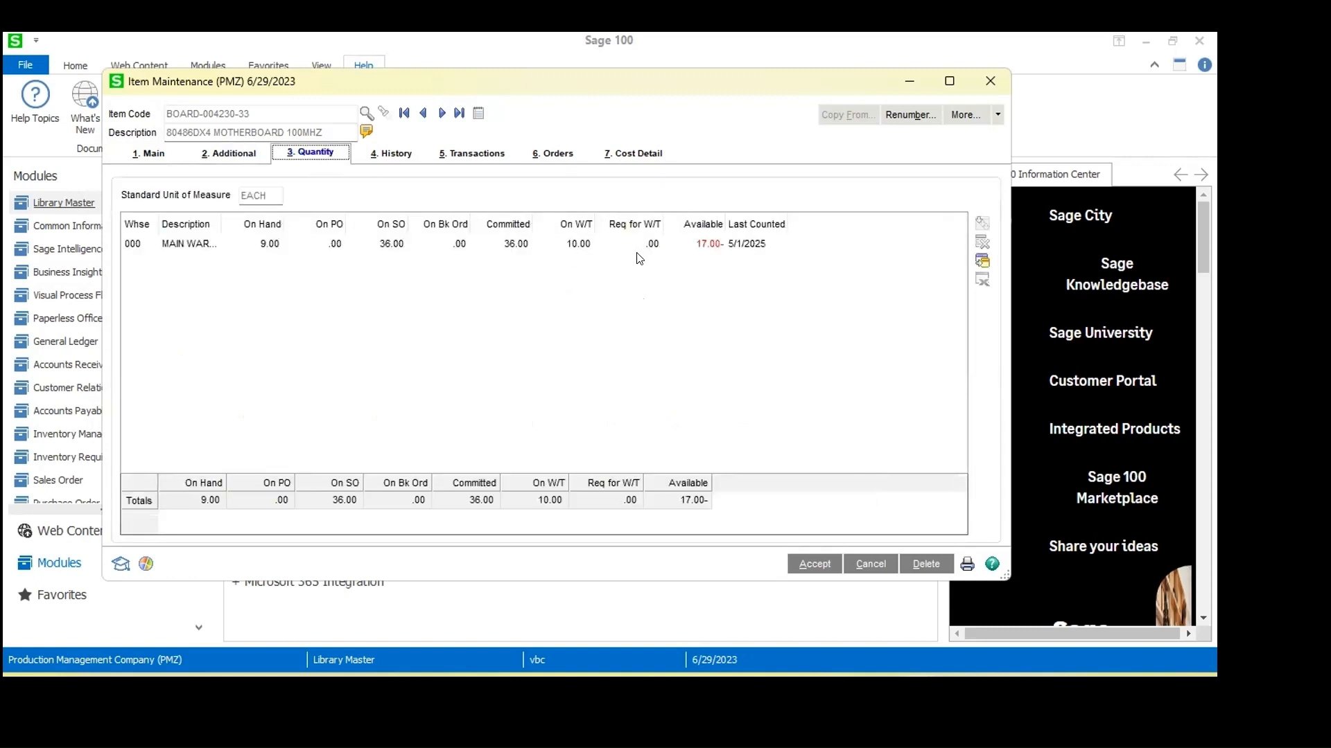
left_click(457, 158)
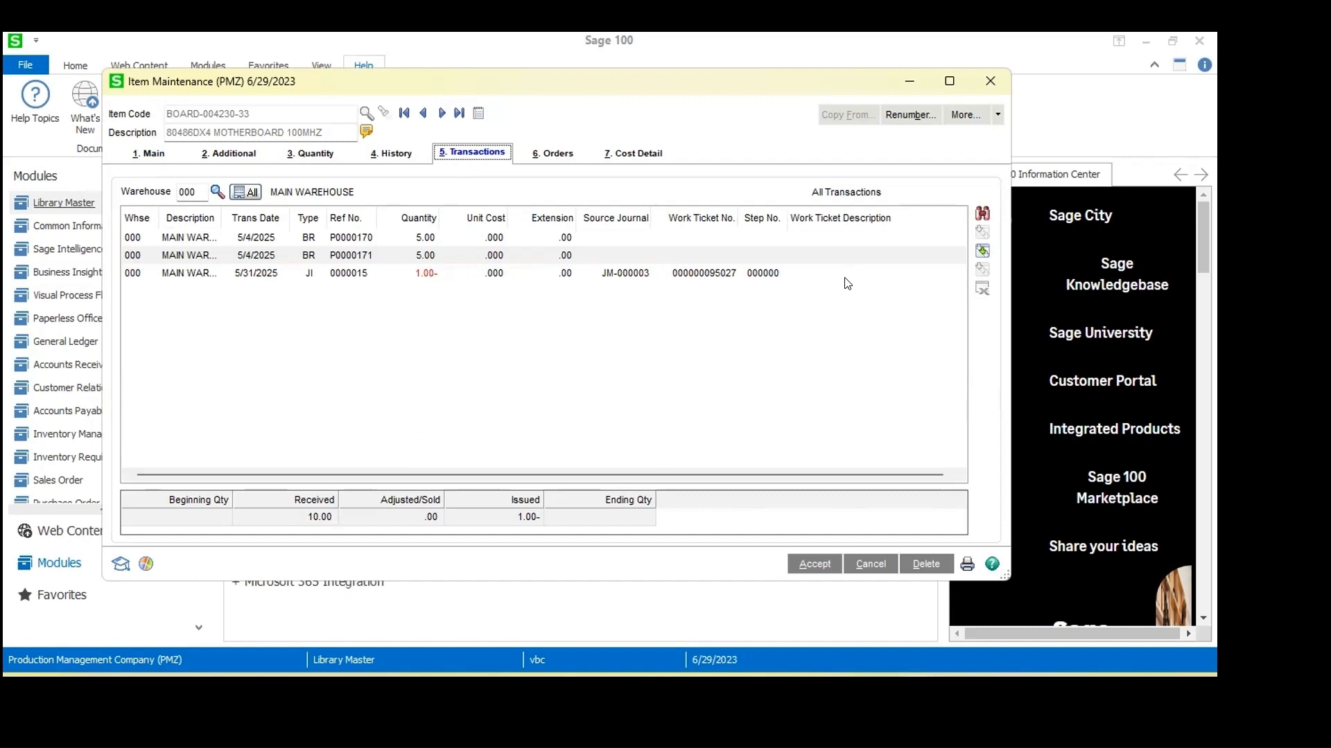
left_click(567, 155)
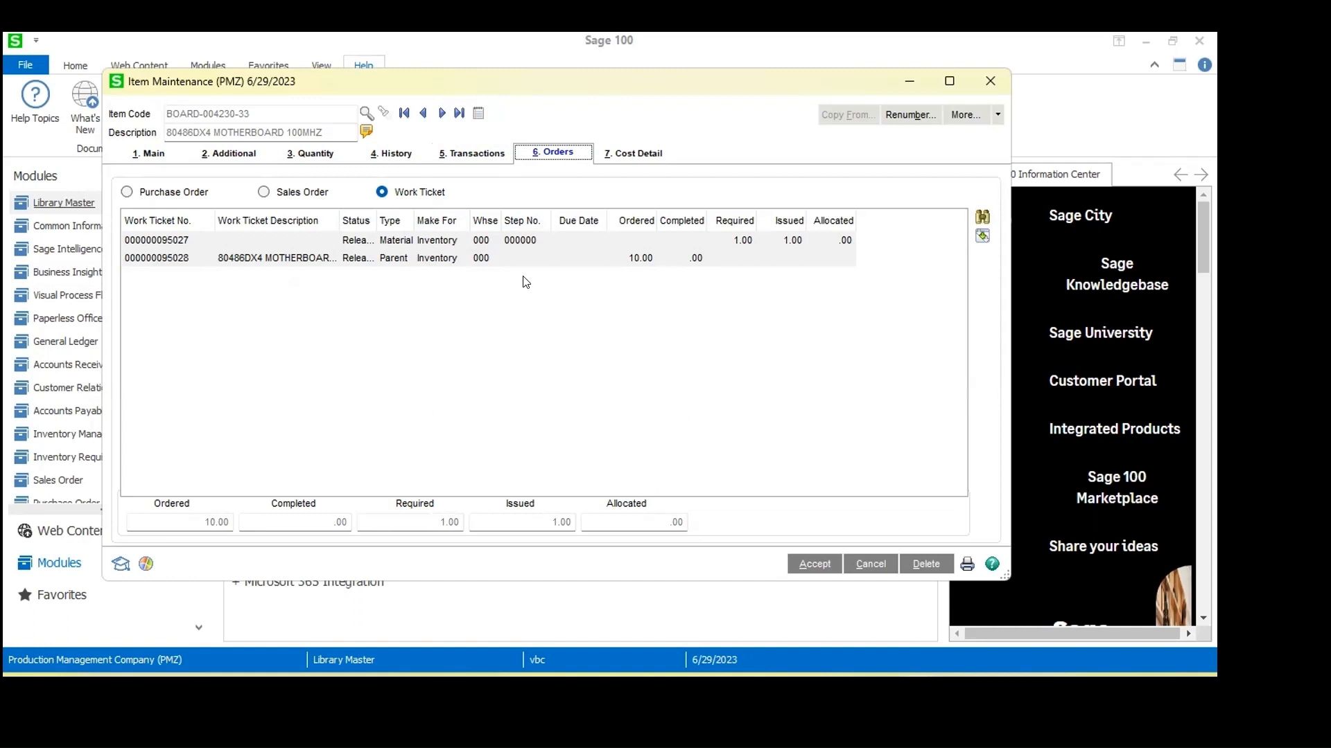
key("Tab")
left_click(978, 81)
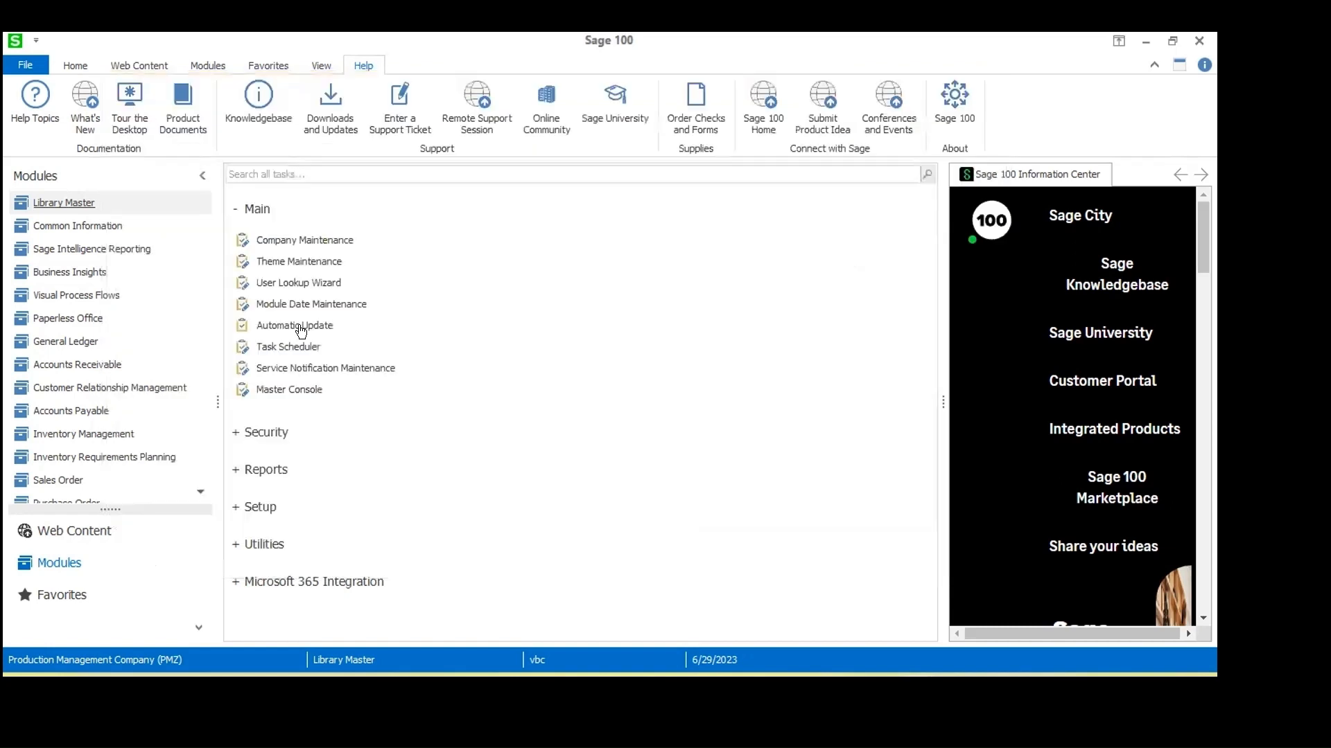
Step: Open the Production Management module and show its Setup tasks
scroll(103, 436, "down", 1)
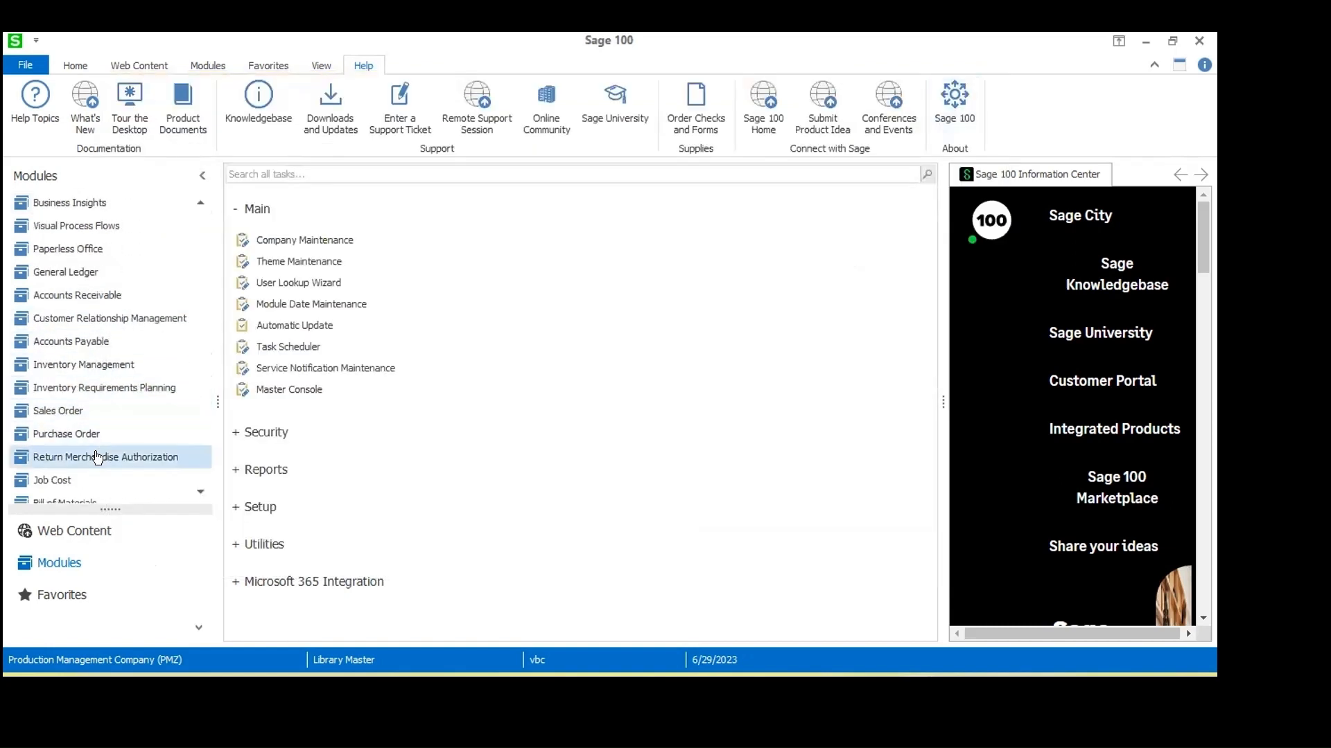
scroll(97, 457, "down", 2)
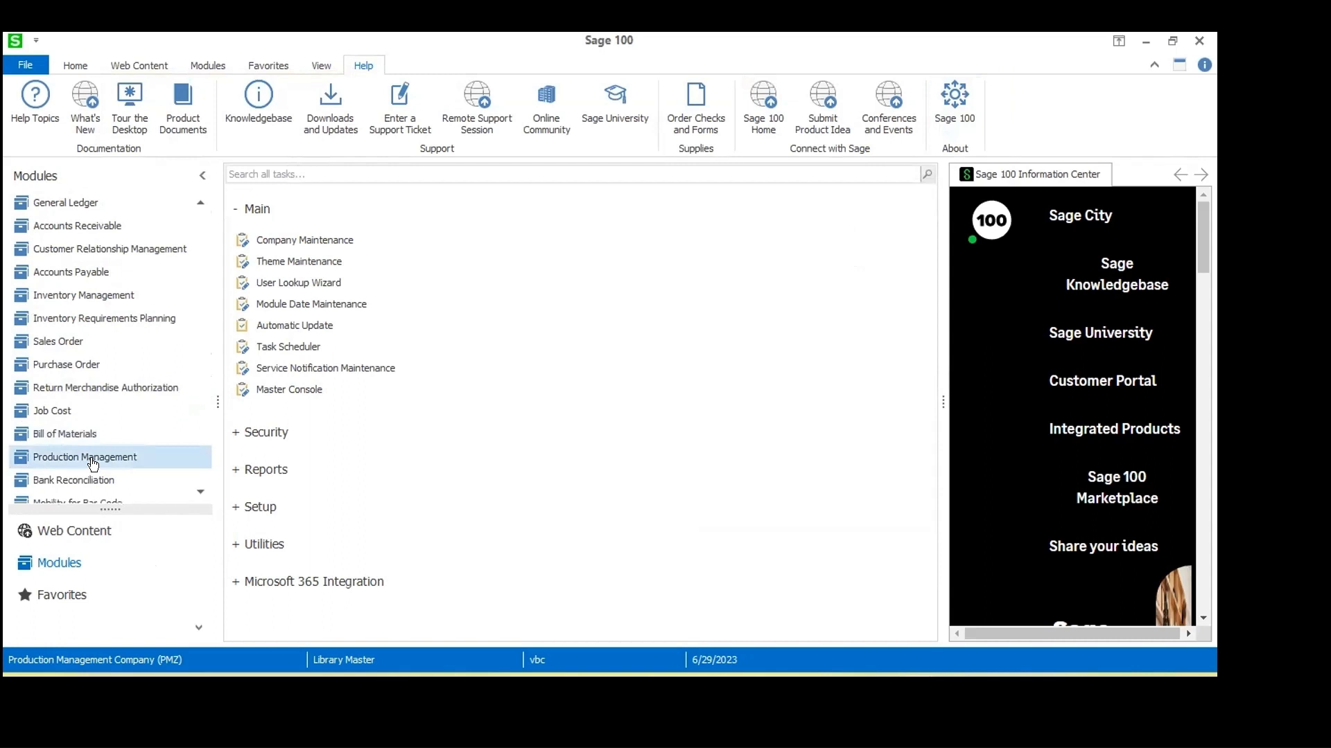
left_click(93, 462)
scroll(93, 457, "down", 2)
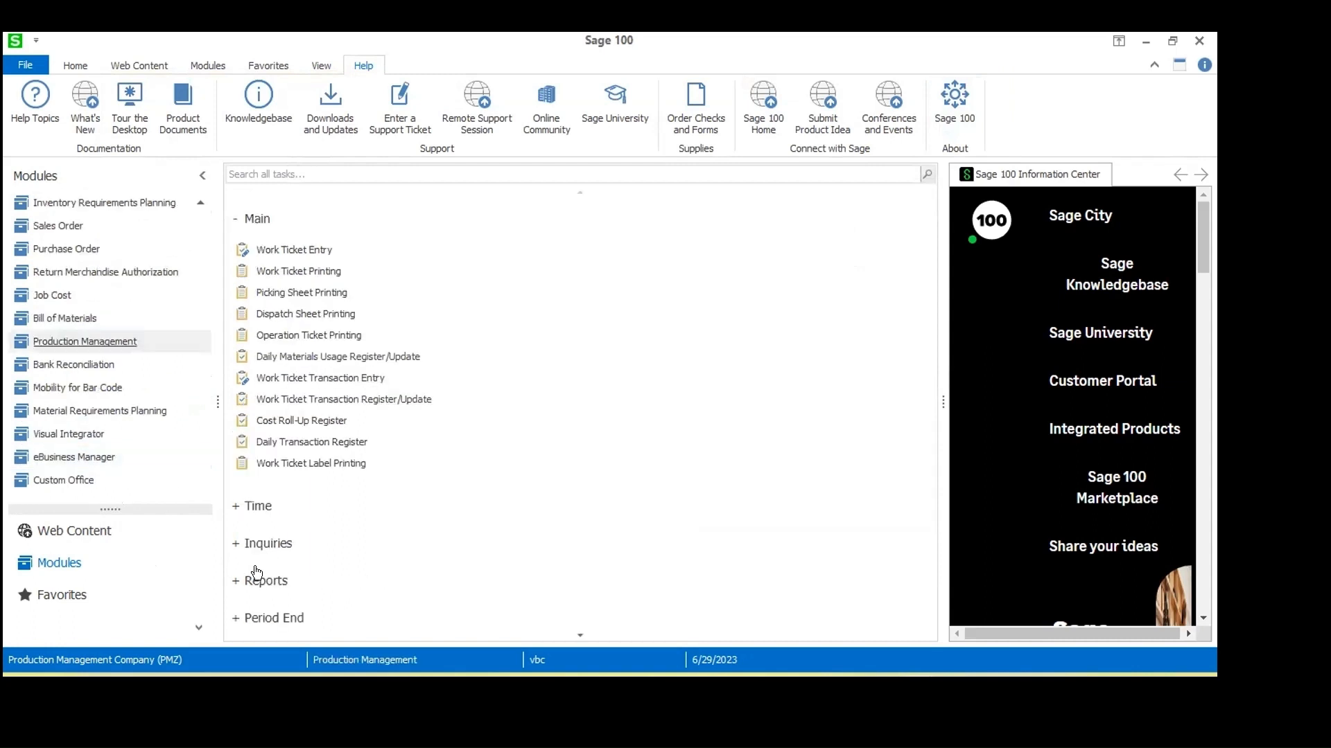
scroll(257, 572, "down", 3)
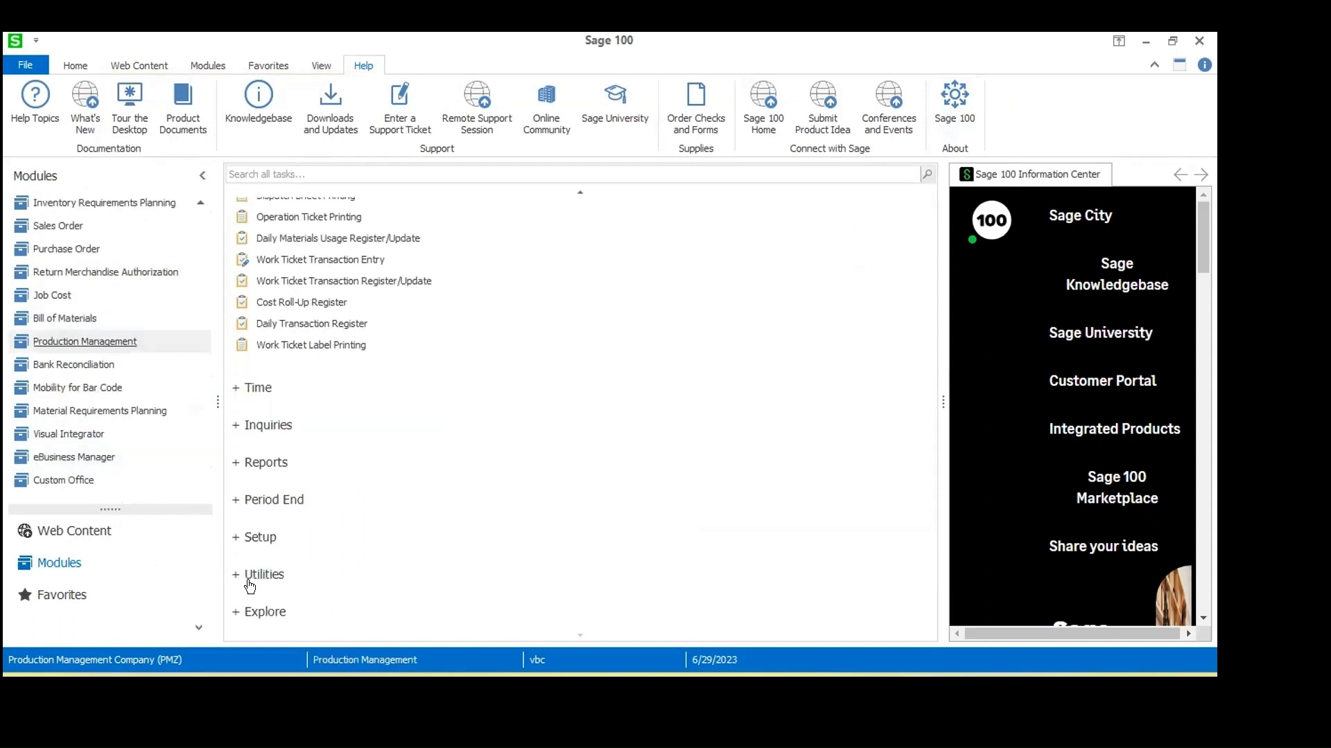
left_click(236, 537)
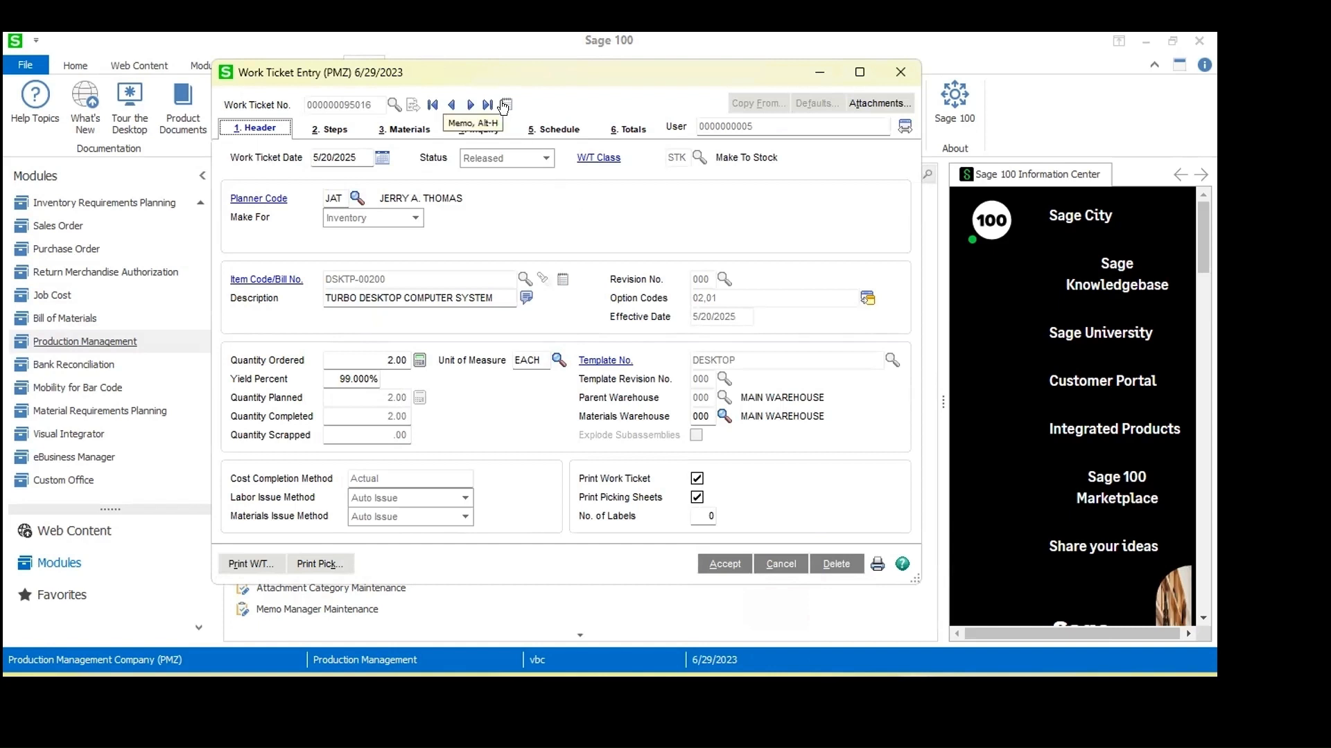
Step: View the Install Power Supply step in the work ticket and the Labor Entry transactions, minimizing both windows
left_click(330, 132)
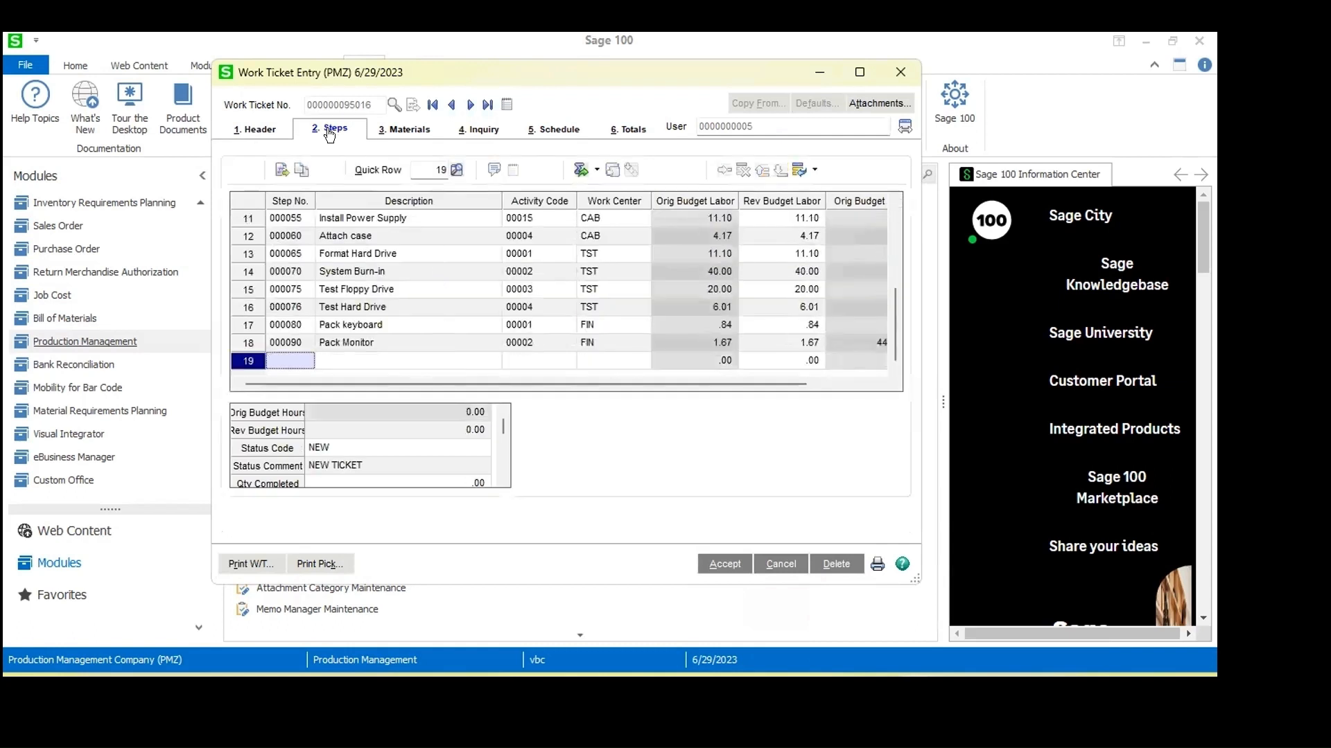
left_click(369, 221)
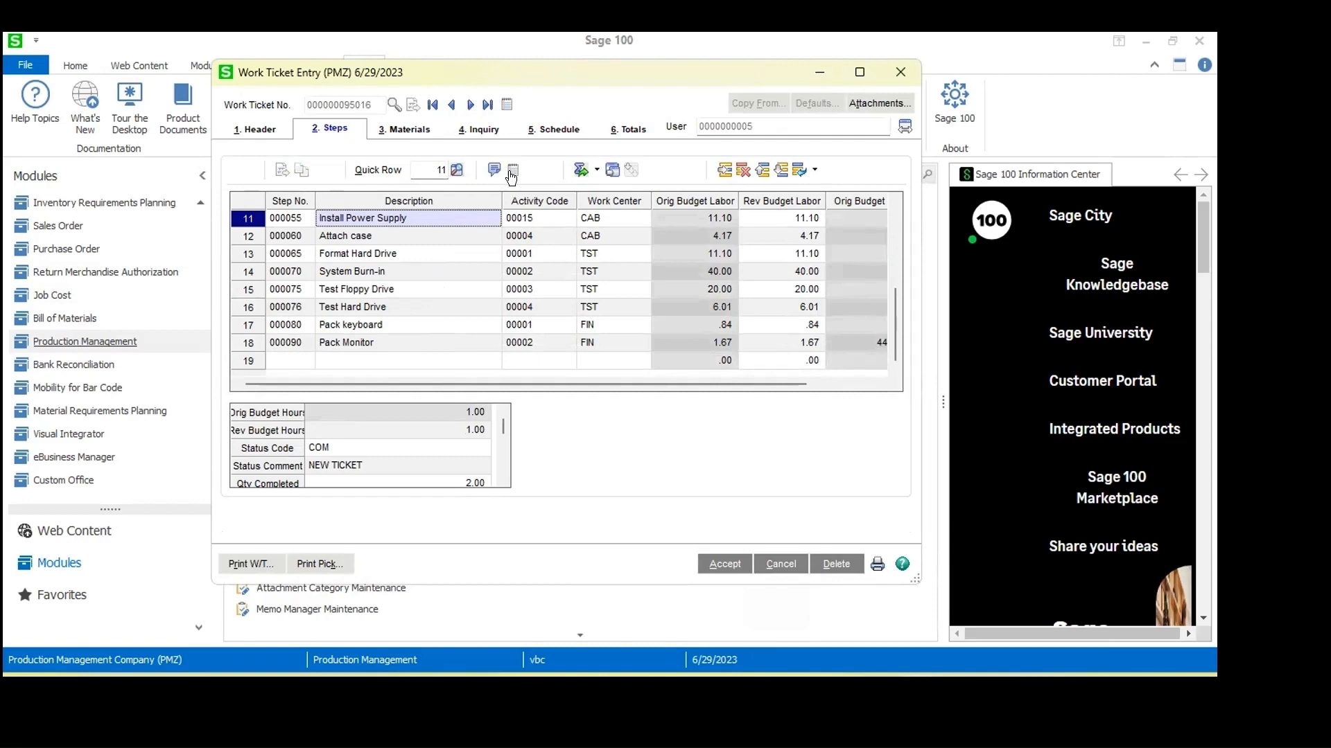
left_click(821, 73)
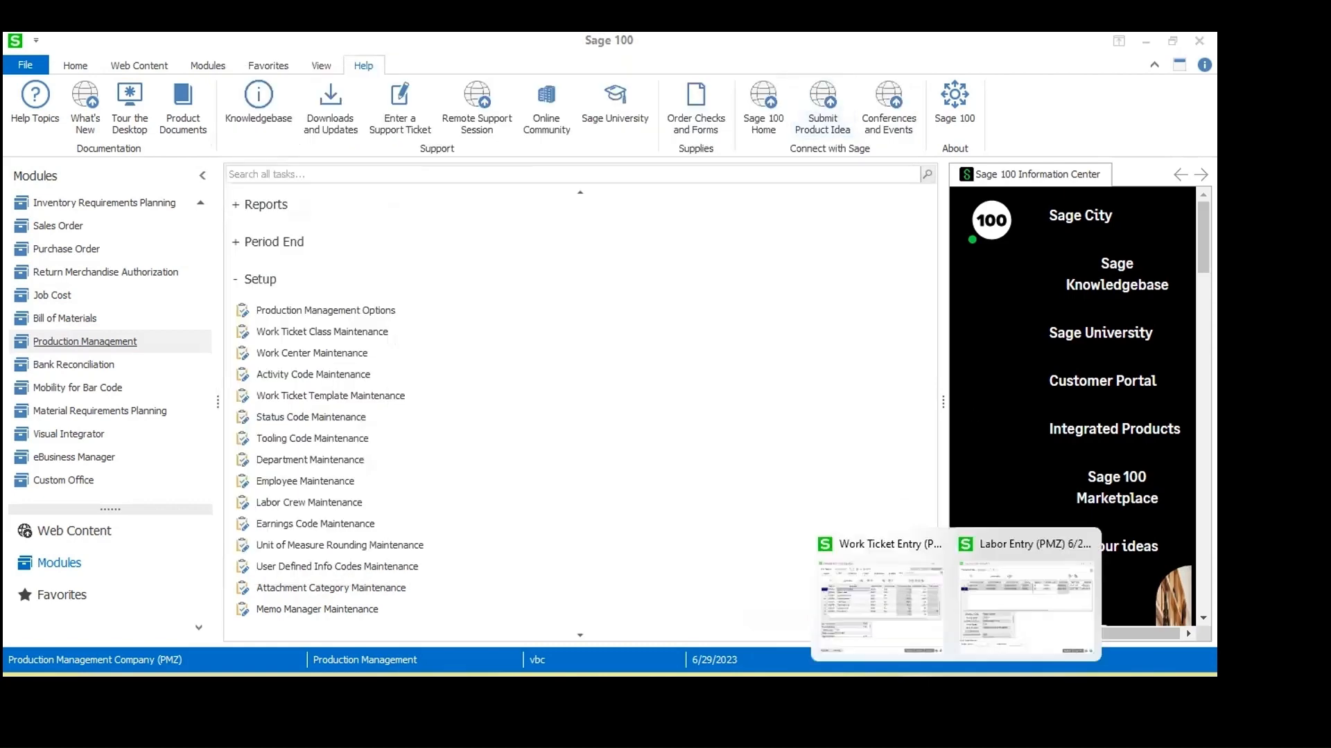
left_click(983, 605)
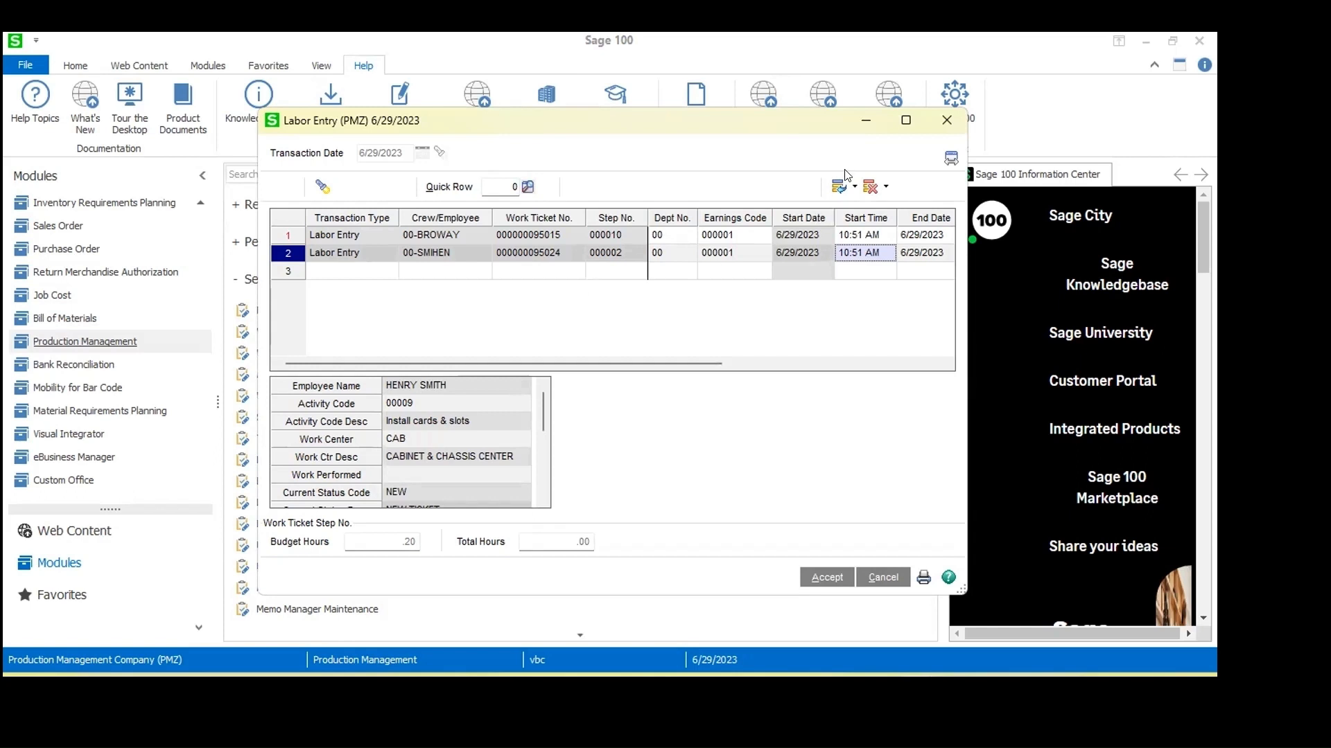
left_click(864, 123)
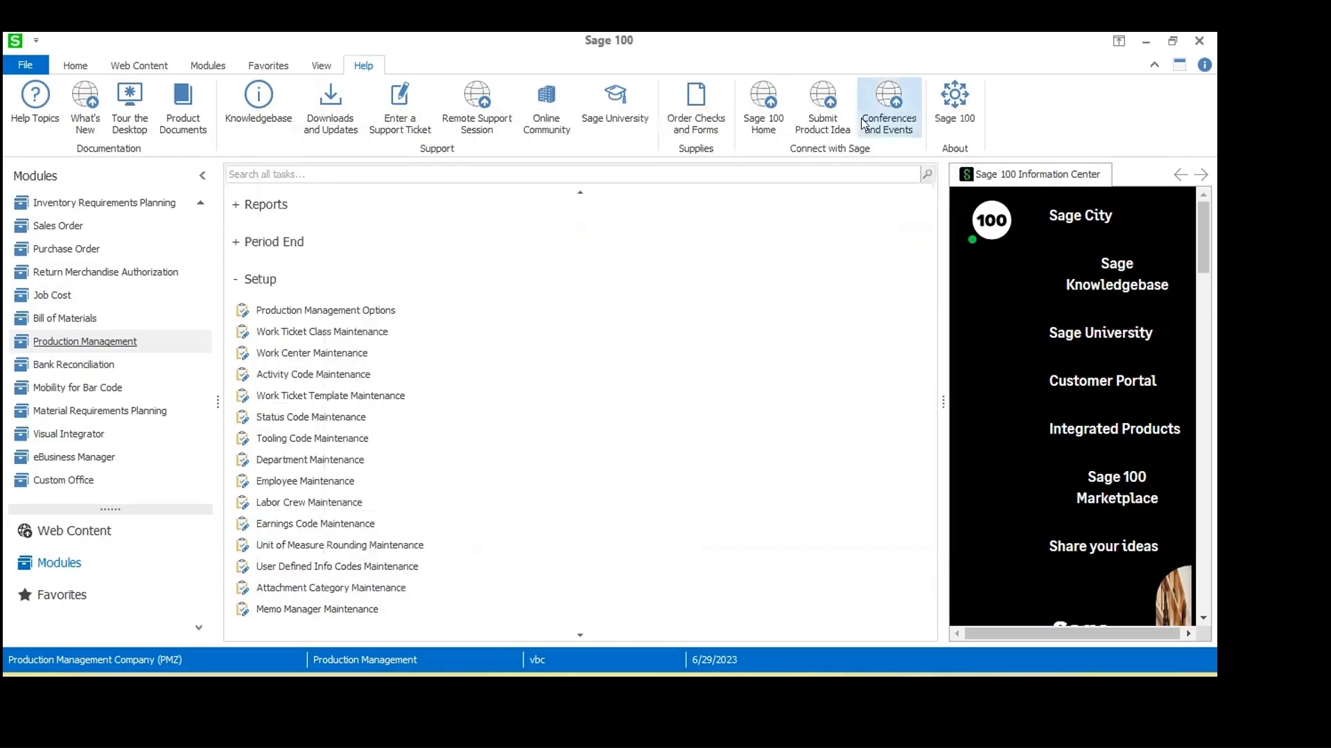
Step: Collapse the Production Management Setup tasks and show the work ticket views under Explore
left_click(251, 285)
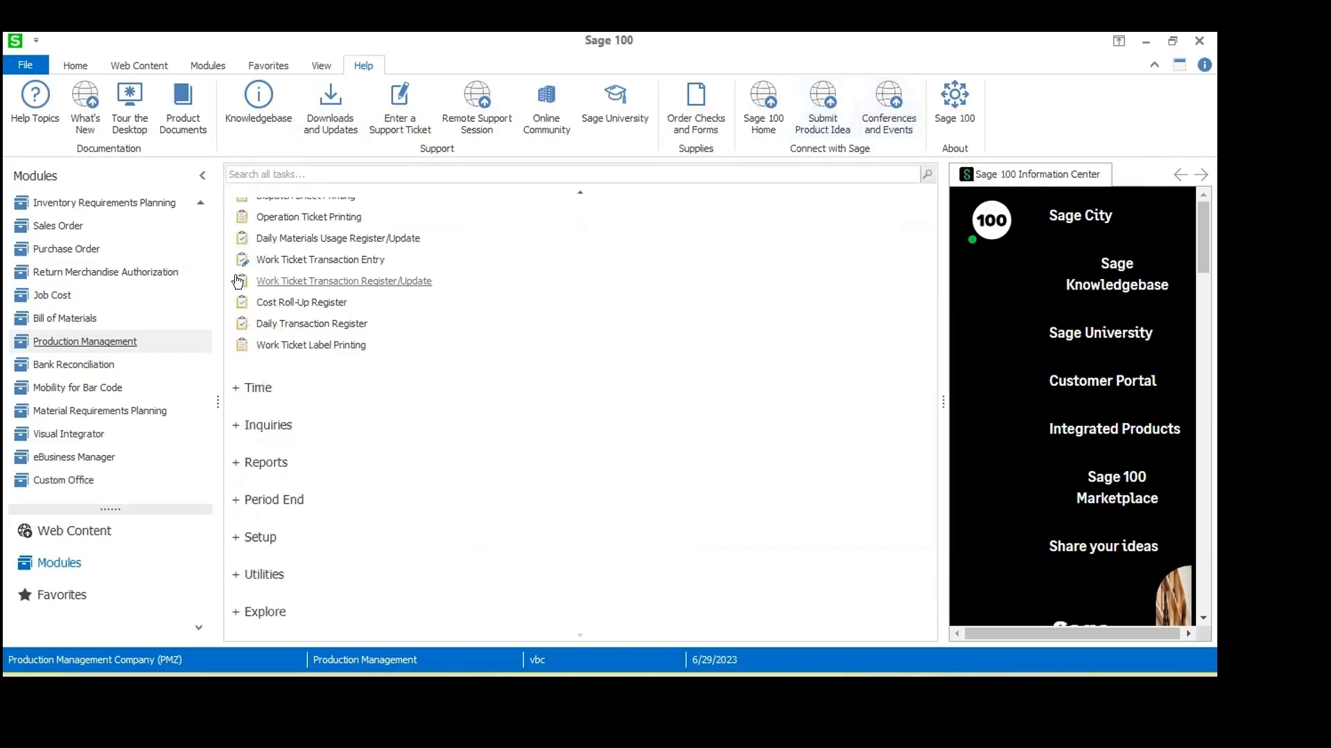
left_click(230, 611)
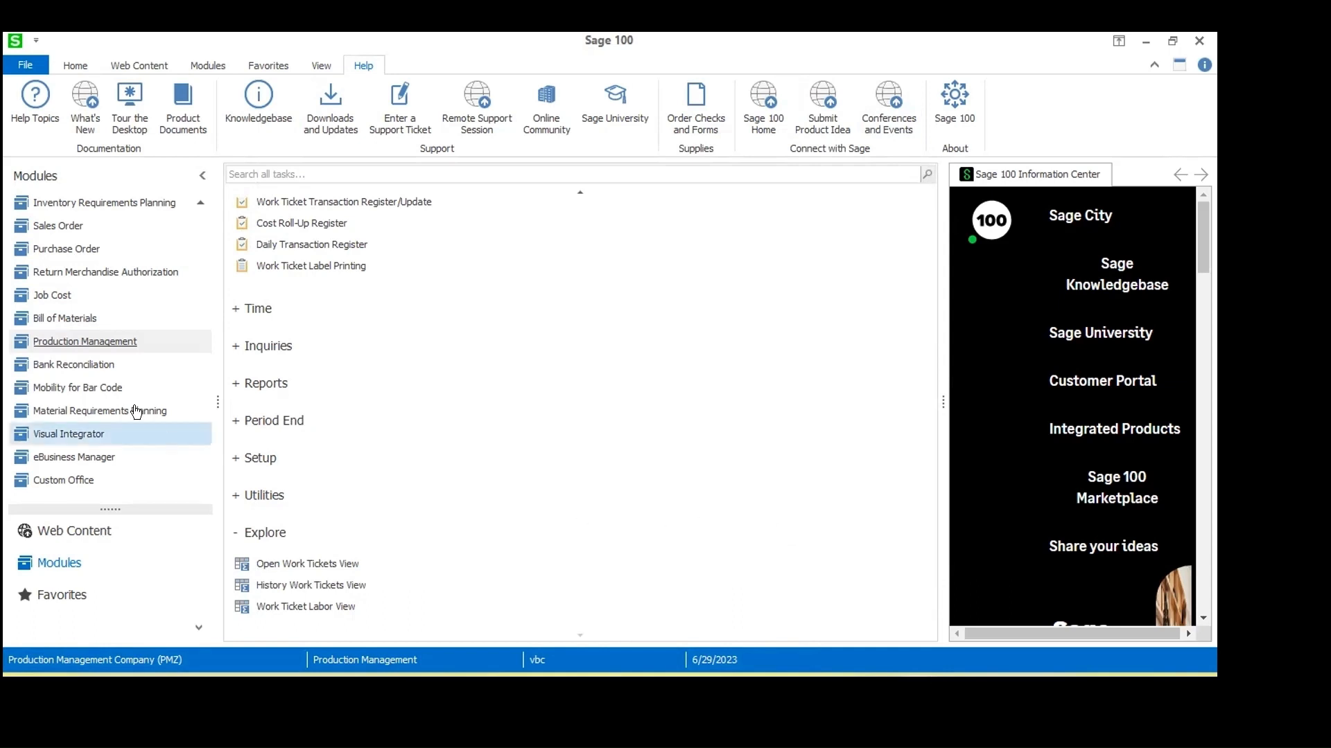
Step: In Inventory Requirements Planning, load the projected demands for BOARD-004230-33 without a customer in Maintain Projected Demands, and accept the record
left_click(132, 210)
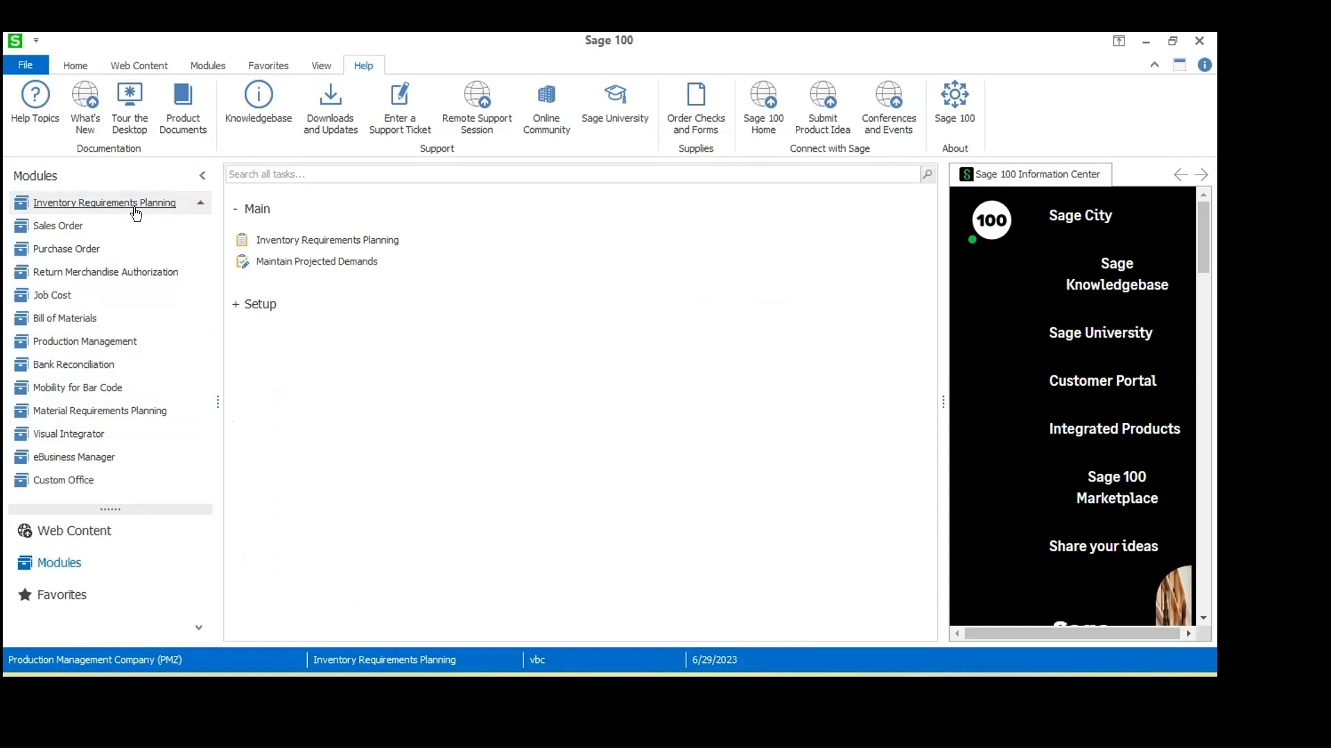
left_click(361, 264)
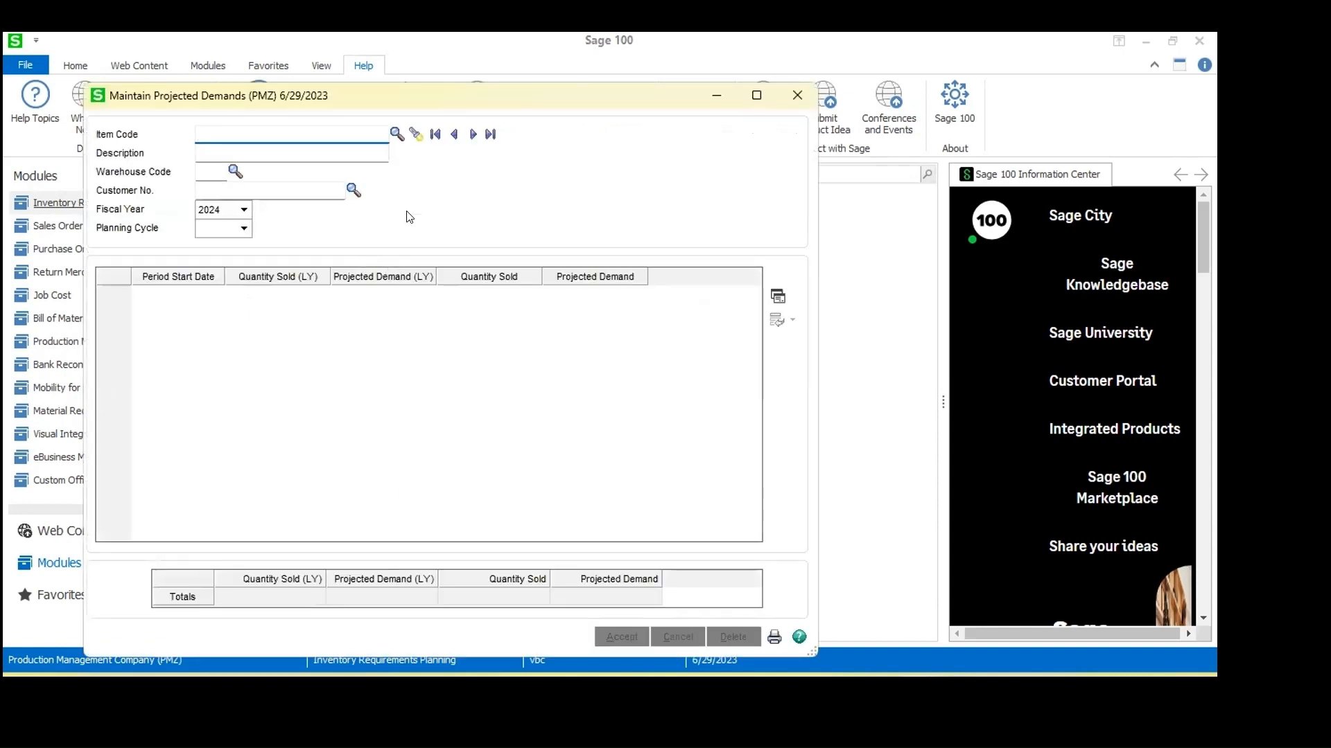
left_click(413, 136)
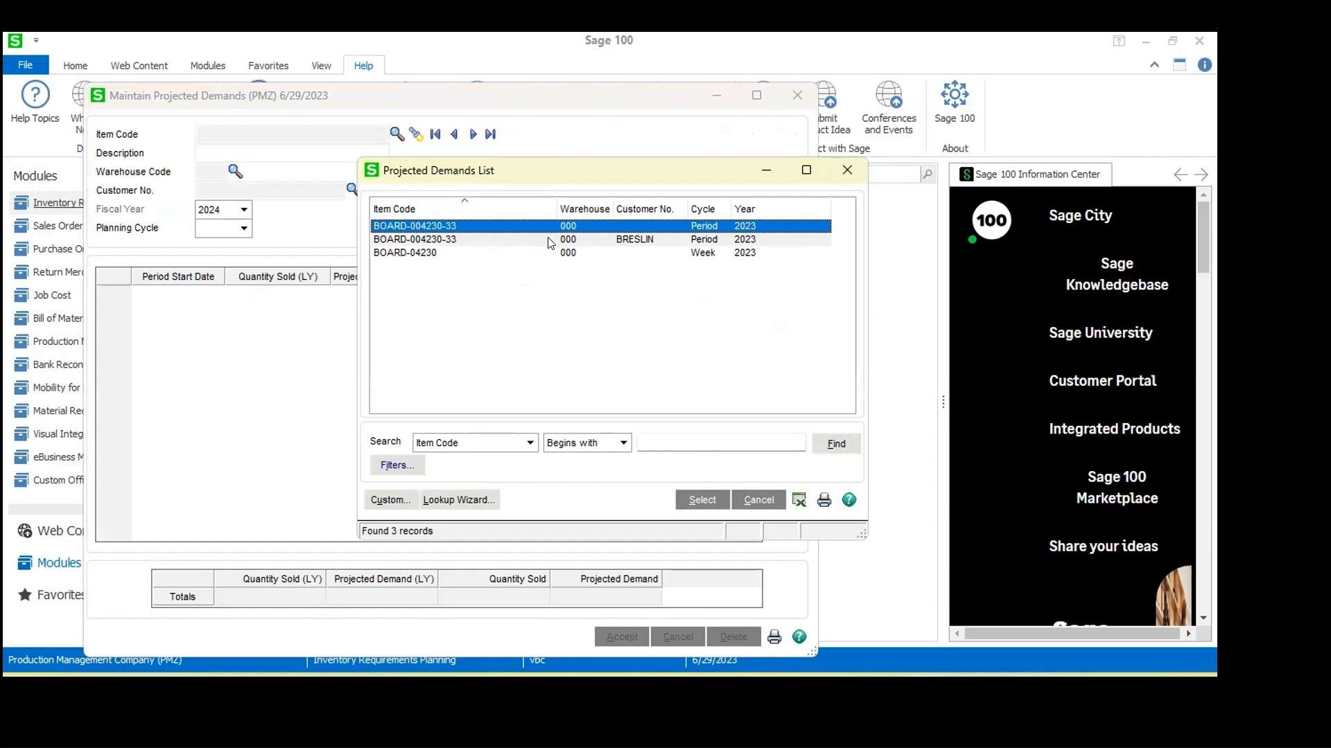
double_click(584, 227)
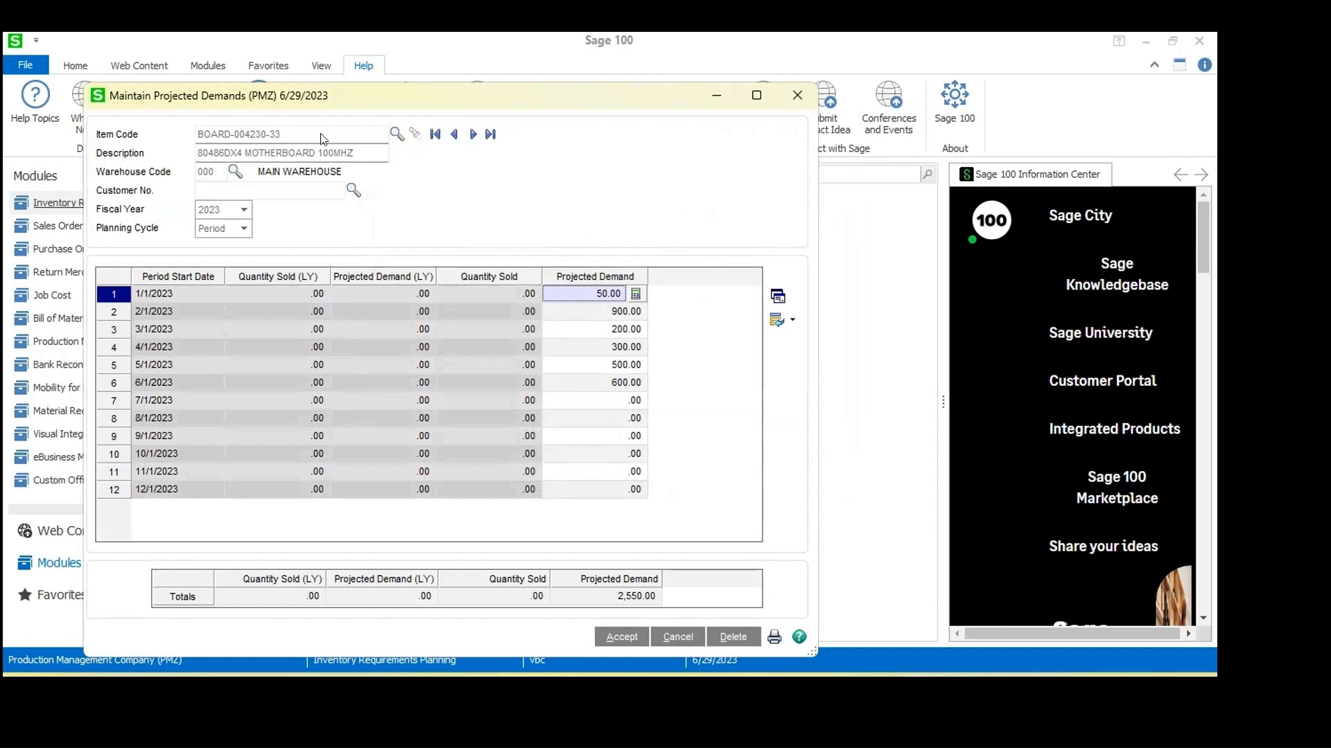
left_click(624, 636)
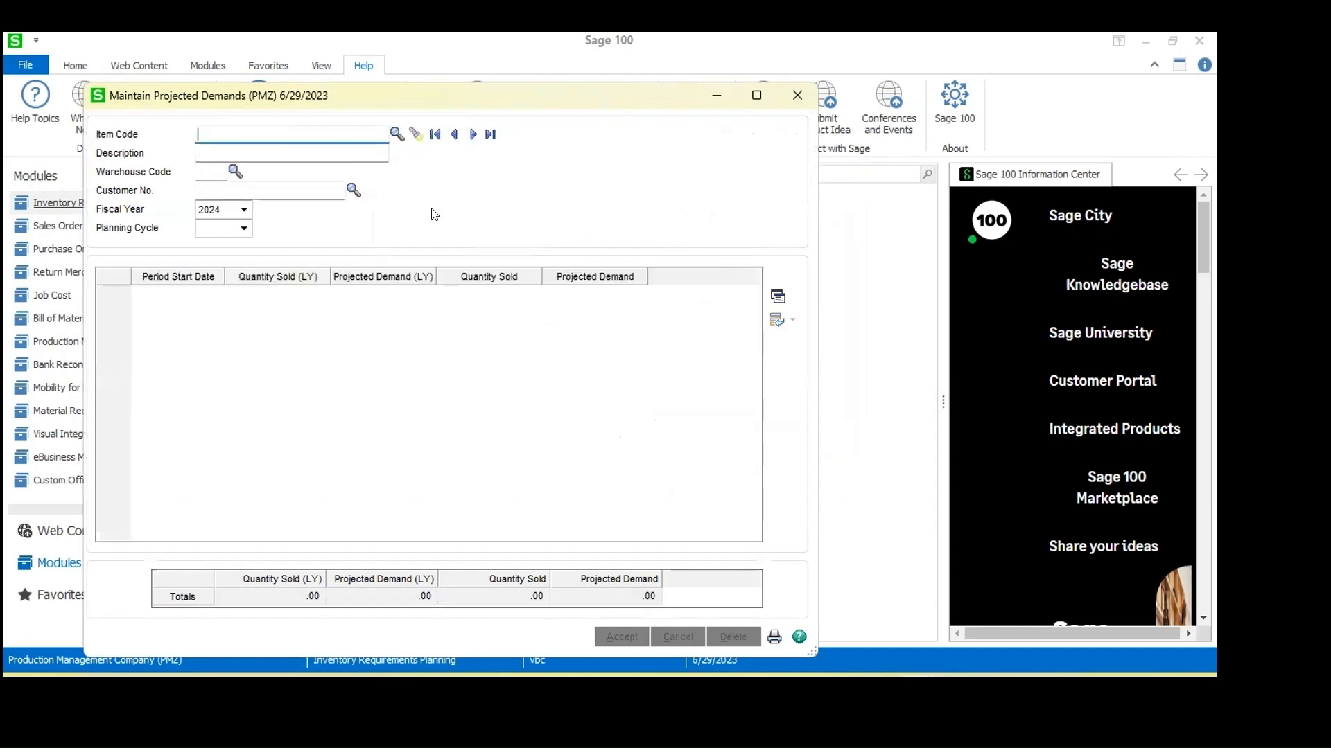
Step: Look up the customer-specific 2023 projected demand record for BOARD-004230-33
left_click(414, 135)
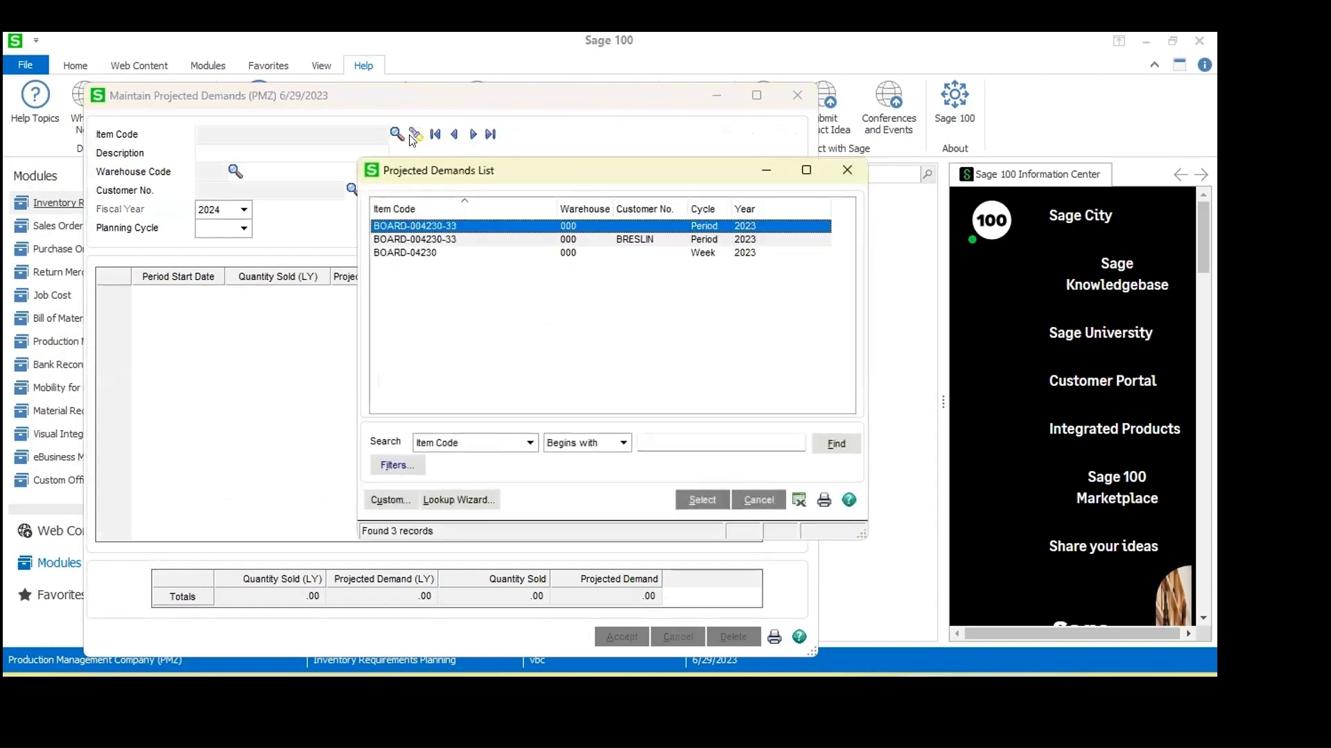
double_click(638, 239)
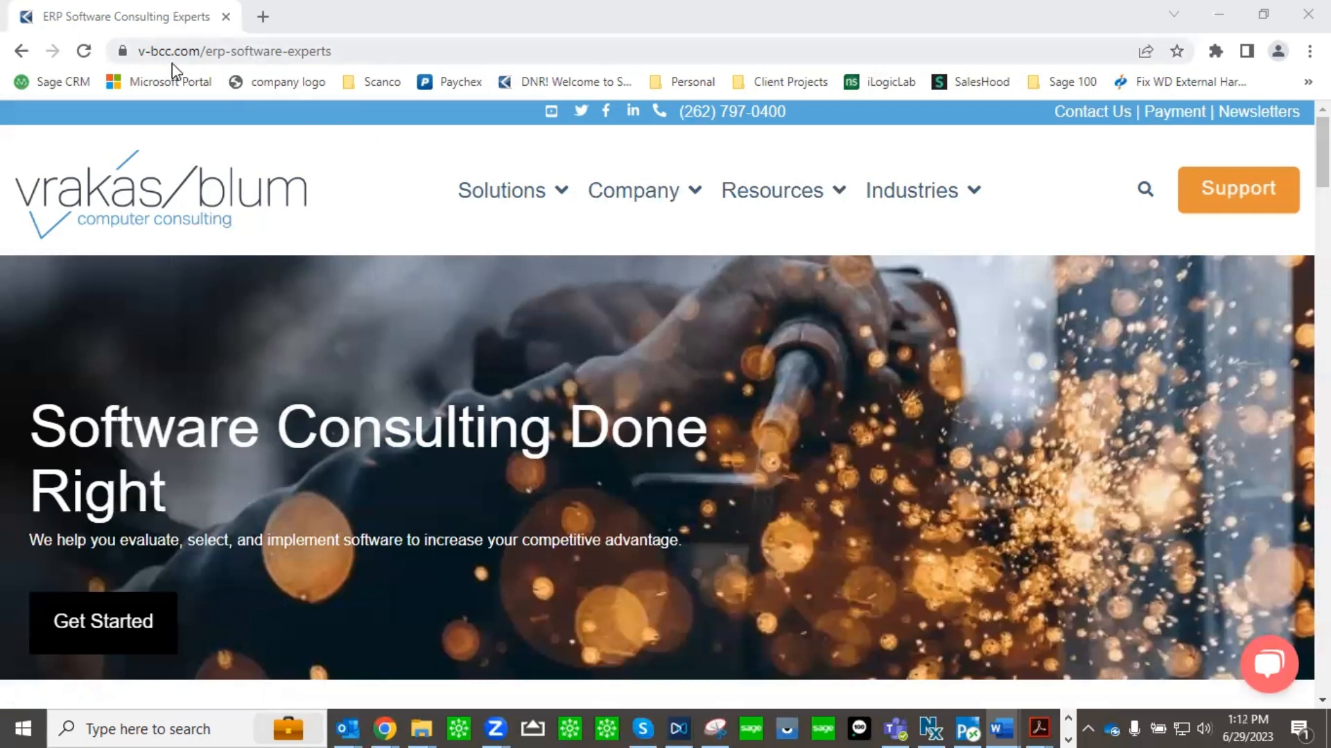
Step: Switch to the Vrakas/Blum website in Chrome and find the What's New in Sage 100 documents among the Sage 100 Upgrade Documents in Product Brochures
mouse_move(781, 199)
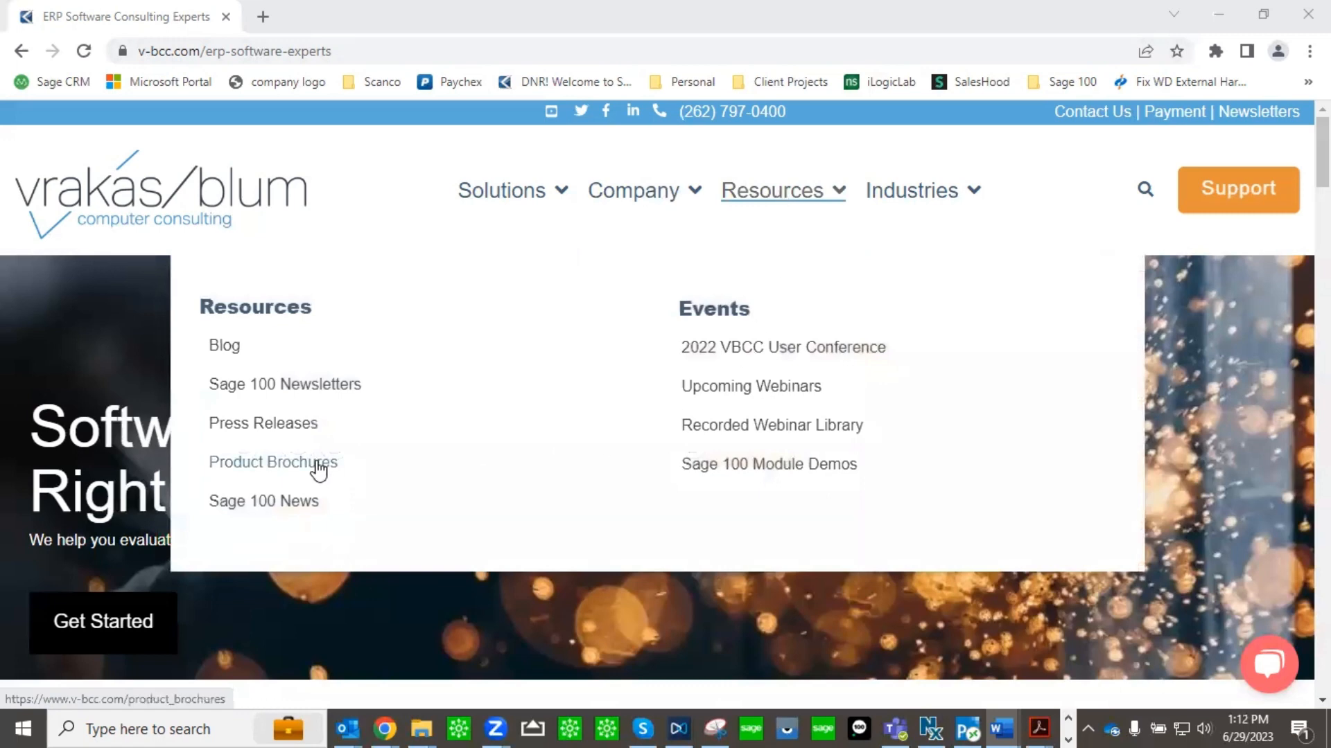
left_click(318, 469)
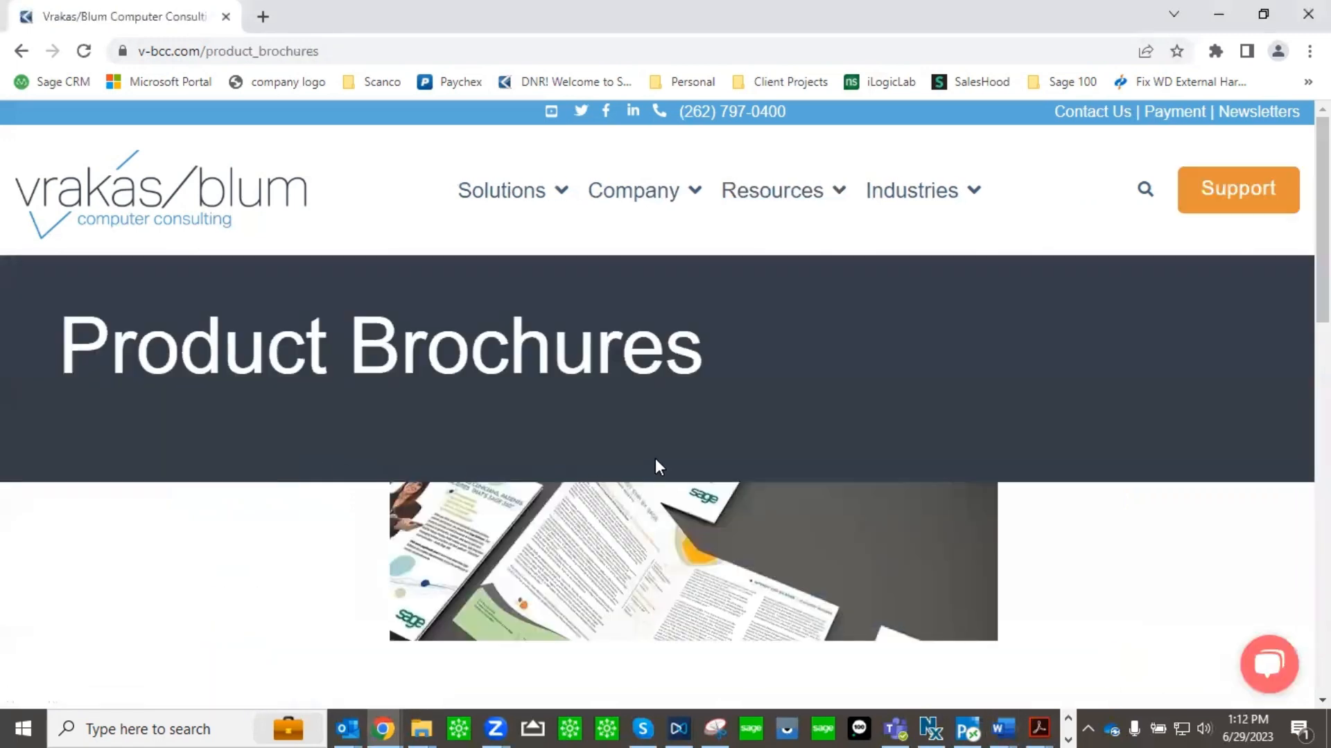
scroll(655, 458, "down", 5)
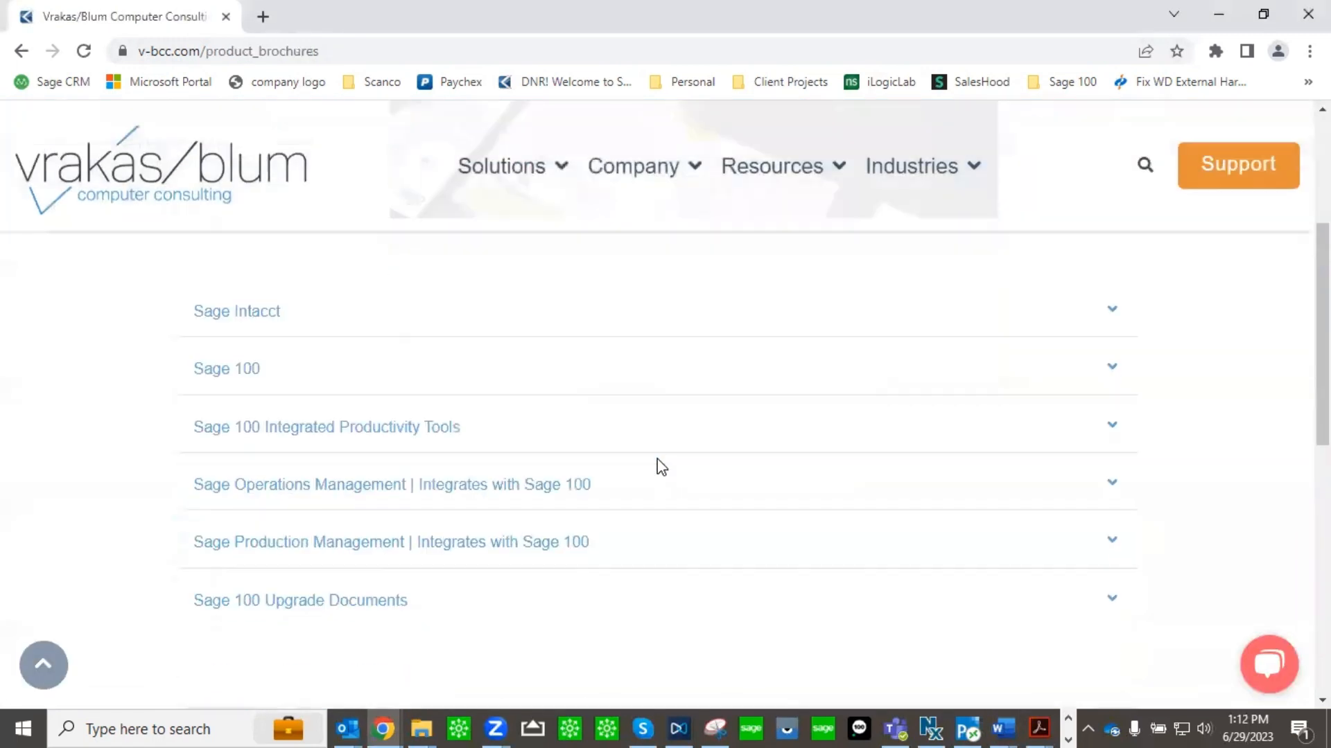
left_click(357, 615)
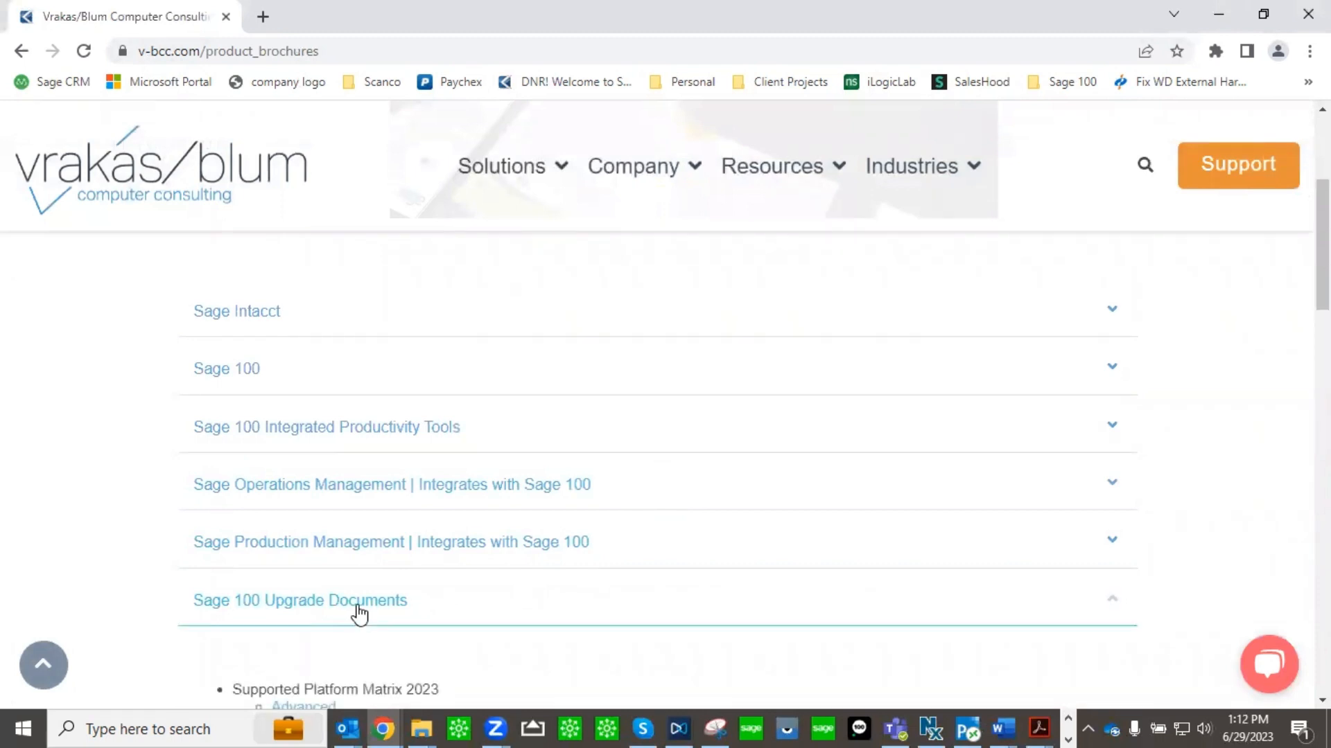
scroll(596, 581, "down", 10)
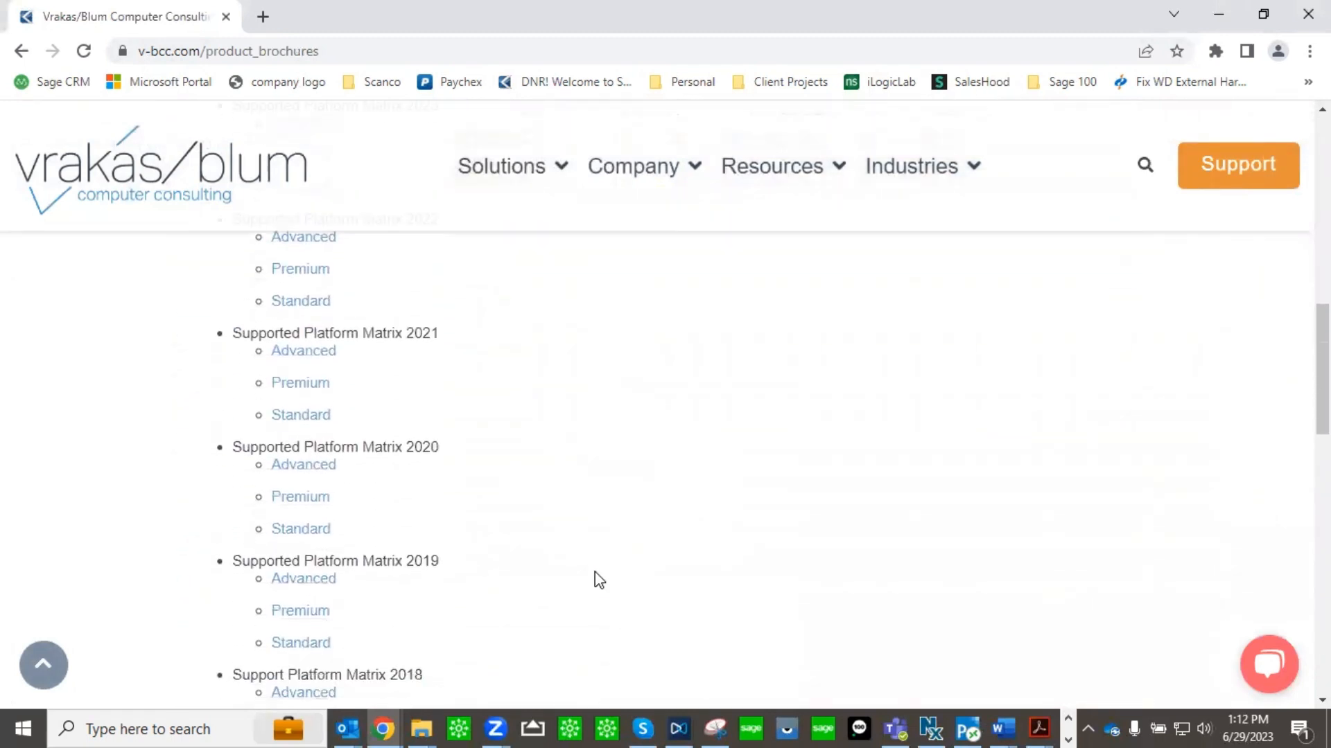
scroll(594, 581, "down", 3)
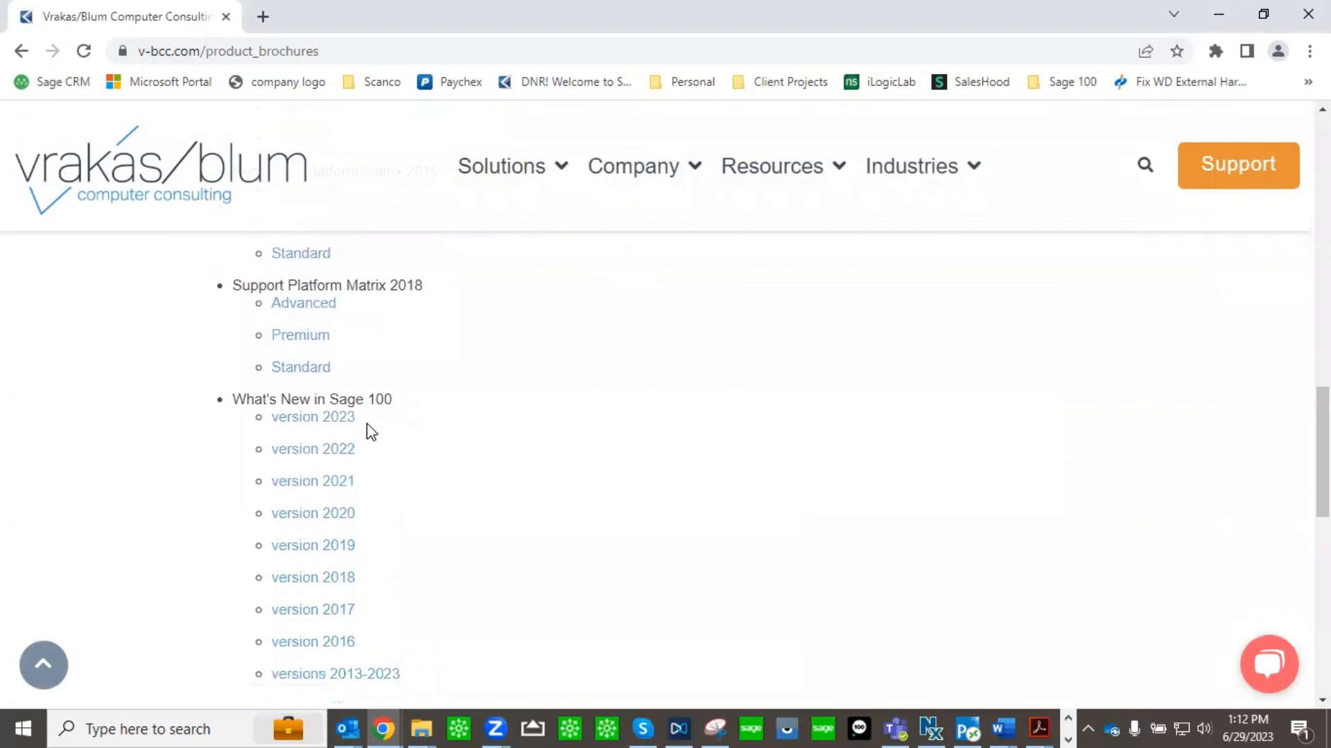